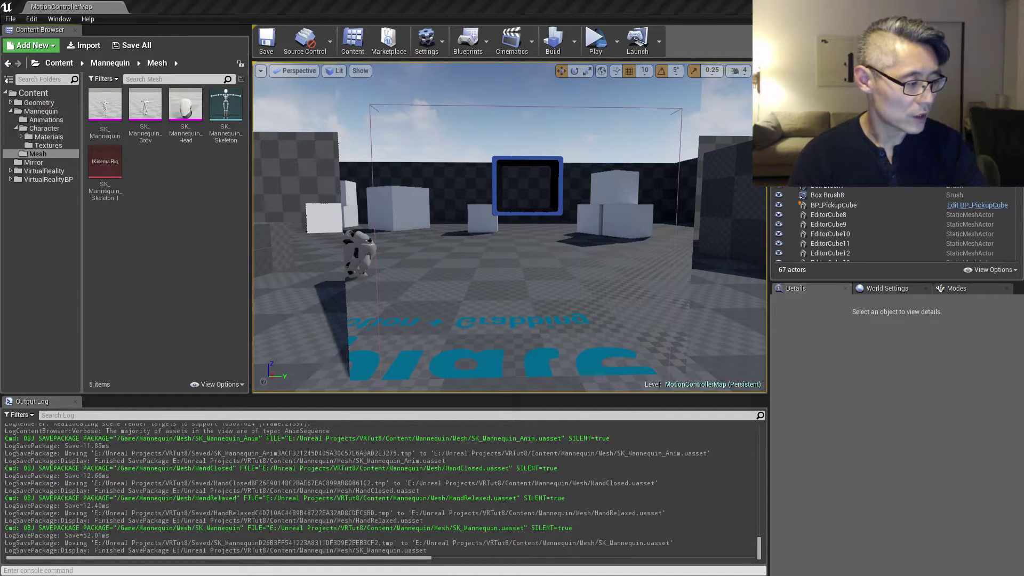
# - Return from MotionBuilder to Unreal and select the SK_Mannequin mesh asset
pyautogui.hotkey('alt', 'Tab')
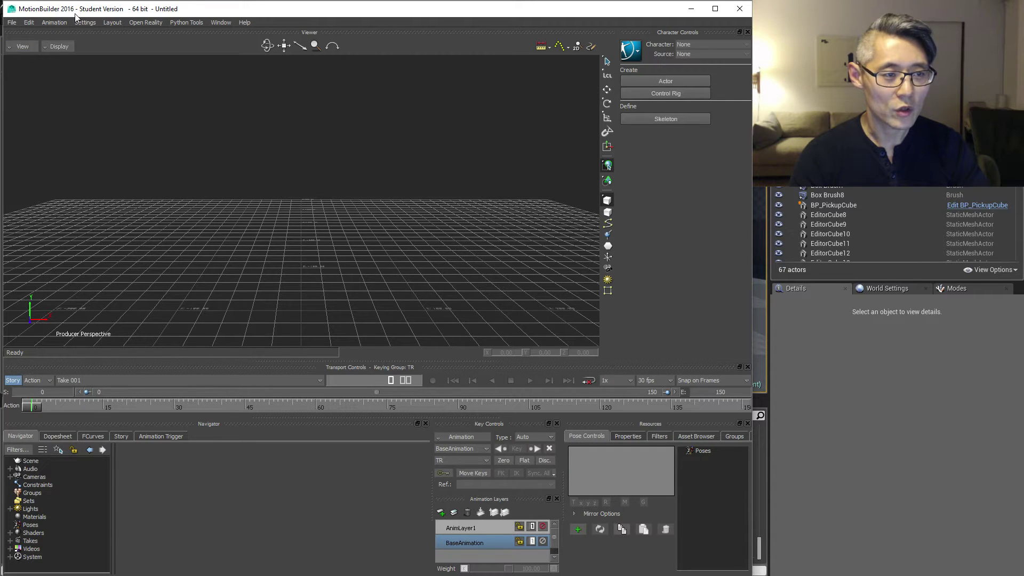
pyautogui.click(691, 9)
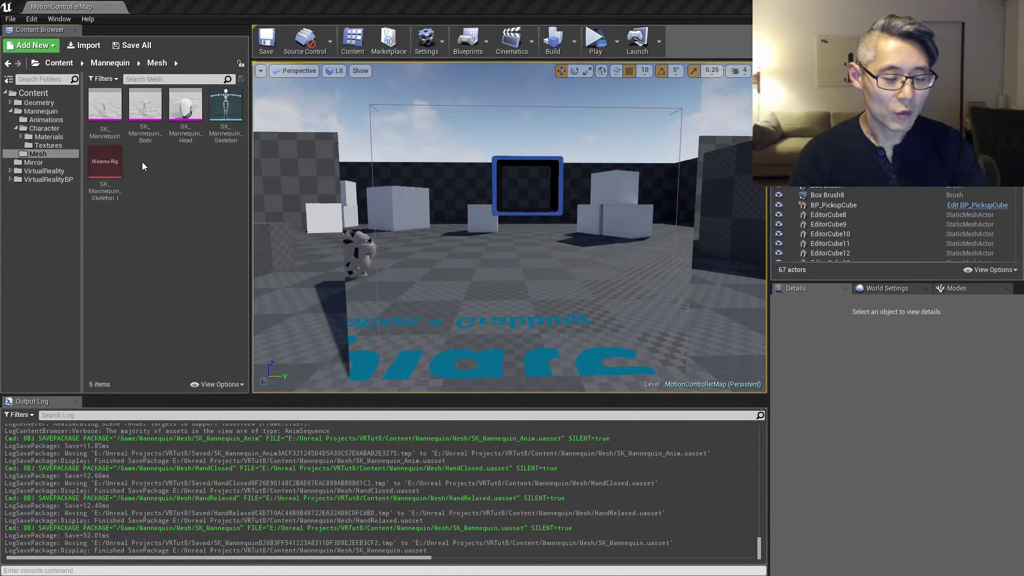
pyautogui.click(100, 109)
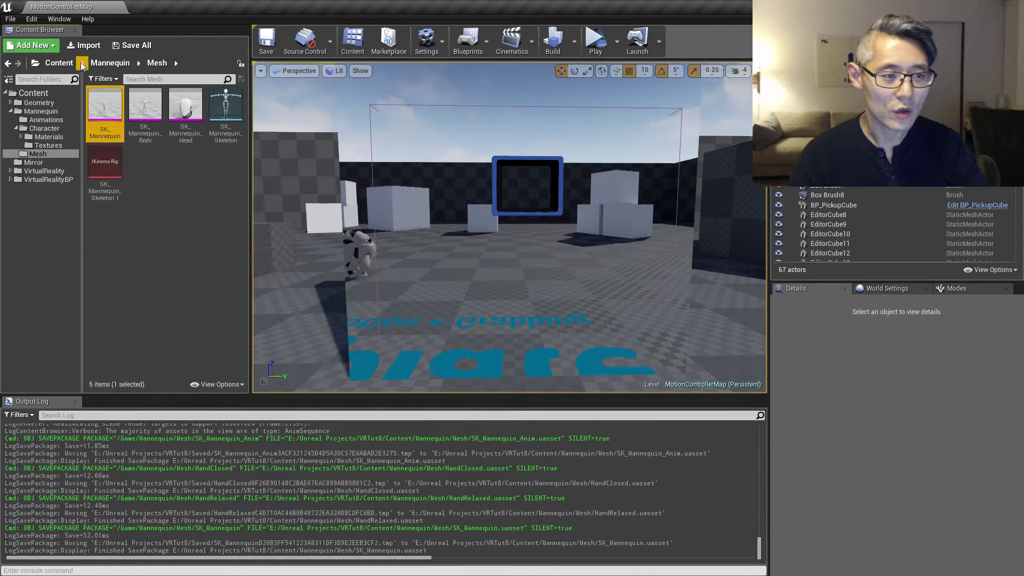
# - Import Desktop\tut\SK_Mannequin.FBX into the Mesh folder, overwriting the existing SK_Mannequin
pyautogui.click(87, 46)
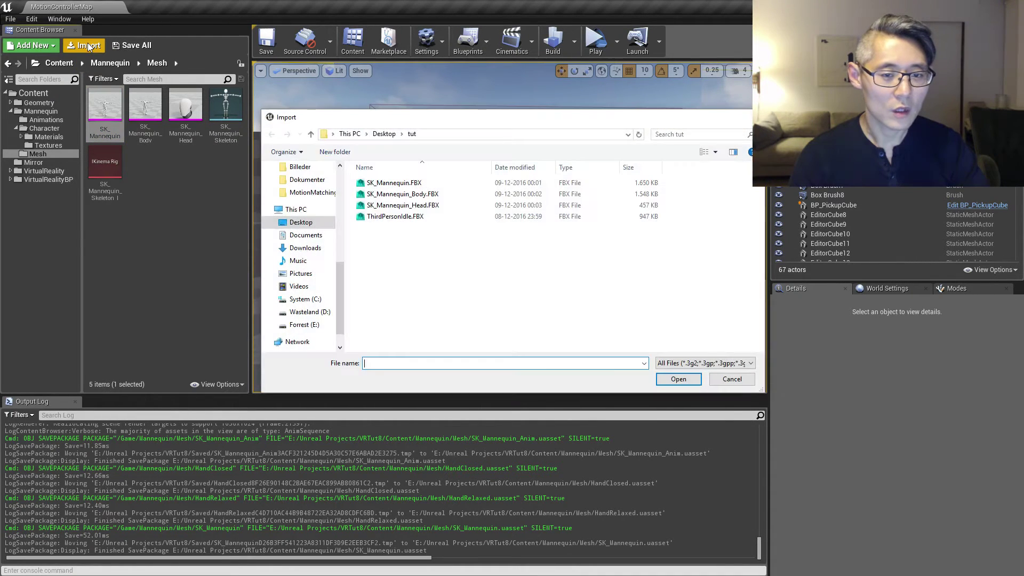
pyautogui.click(386, 184)
pyautogui.click(679, 379)
pyautogui.click(502, 333)
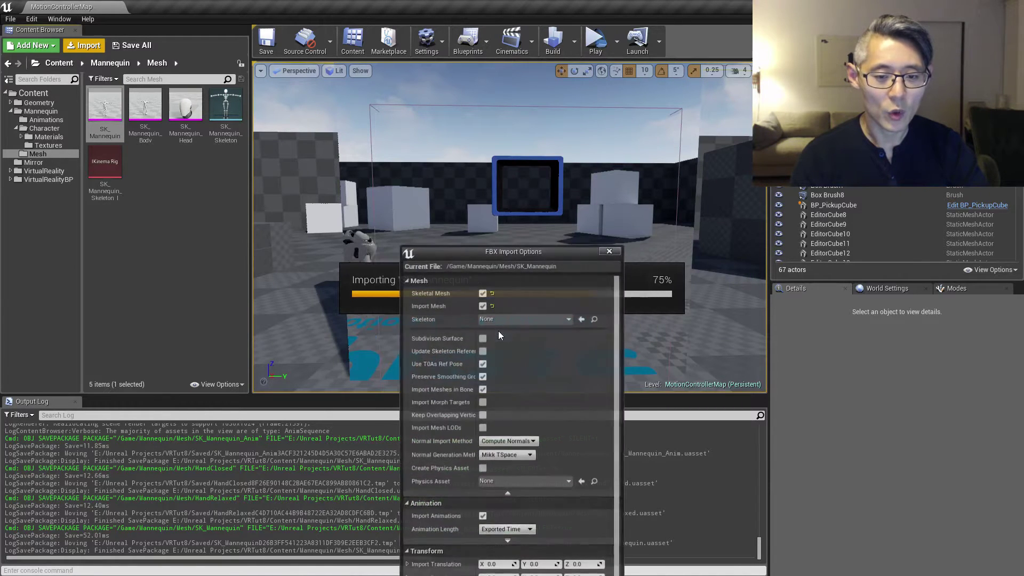
# - Assign SK_Mannequin_Skeleton in FBX Import Options and run the import
pyautogui.moveTo(479, 251); pyautogui.dragTo(478, 87)
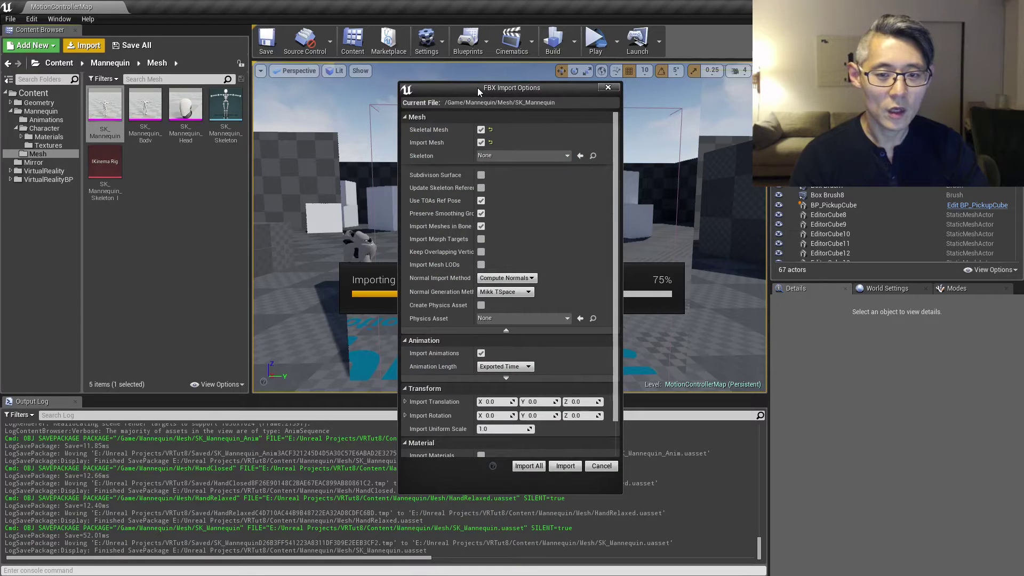
pyautogui.click(505, 156)
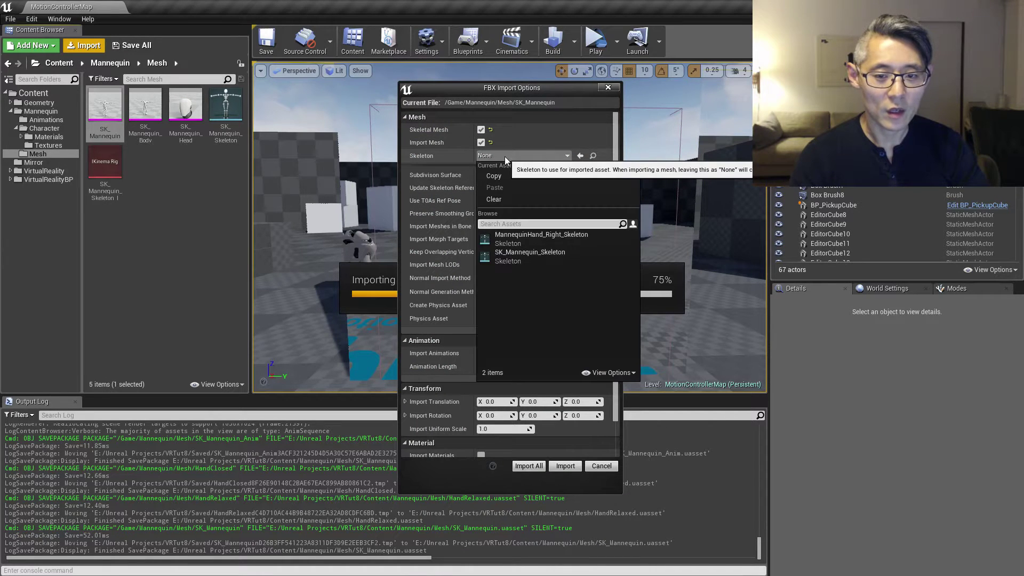
pyautogui.click(522, 255)
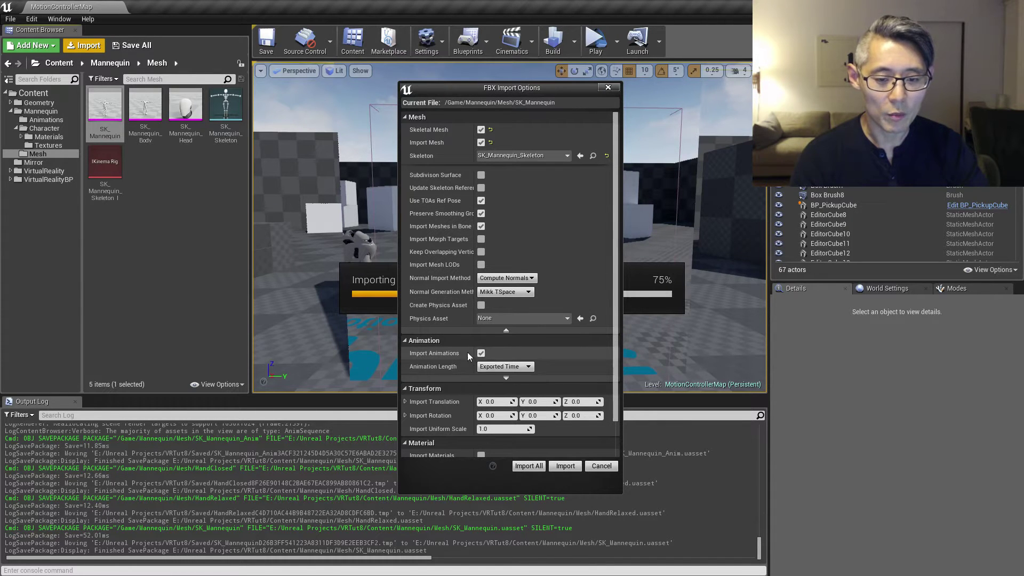
pyautogui.scroll(-3, 569, 403)
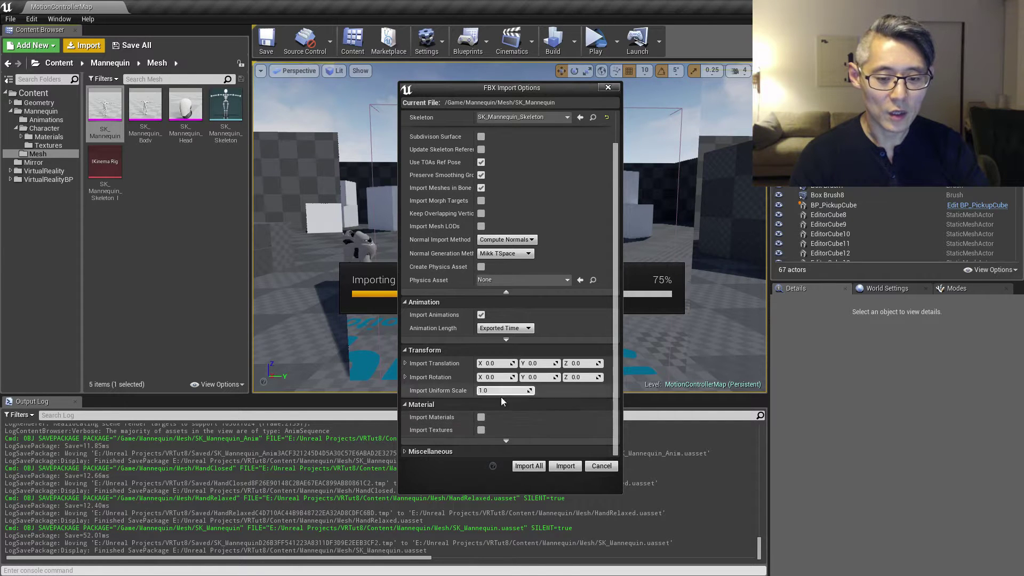
pyautogui.click(566, 466)
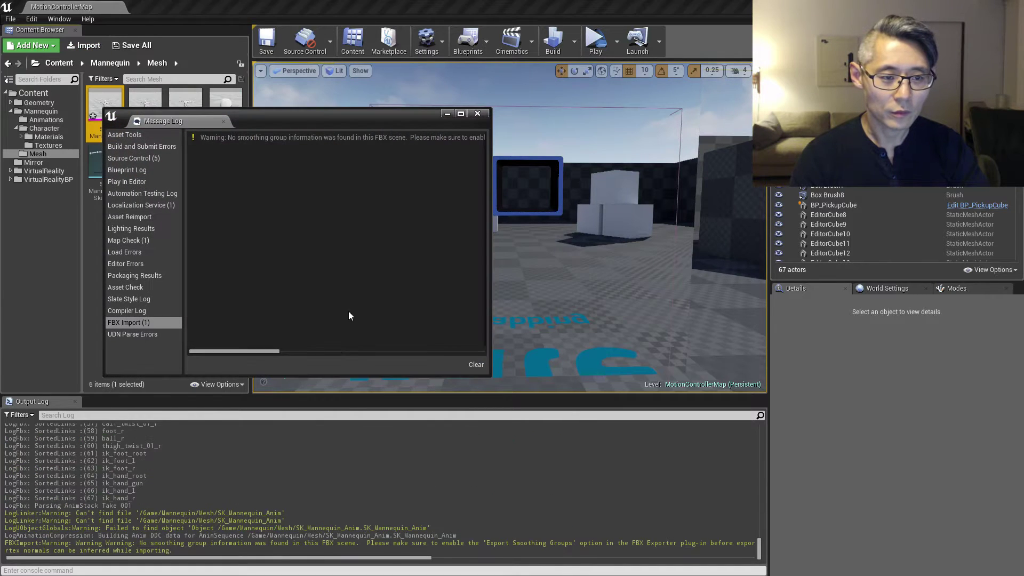
# - Close the Message Log and rename SK_Mannequin_Anim to HandRelaxed
pyautogui.click(477, 113)
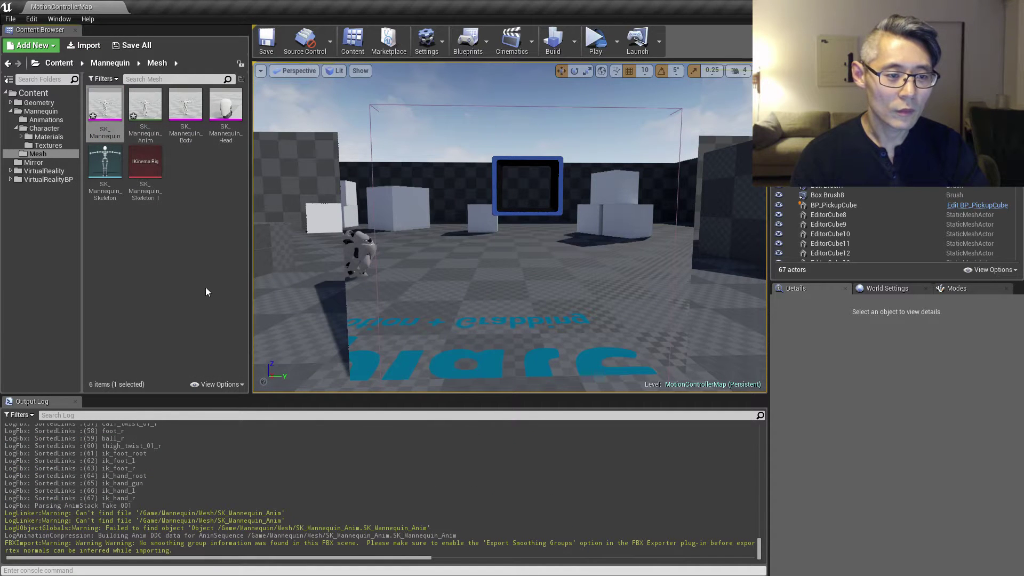
pyautogui.click(150, 131)
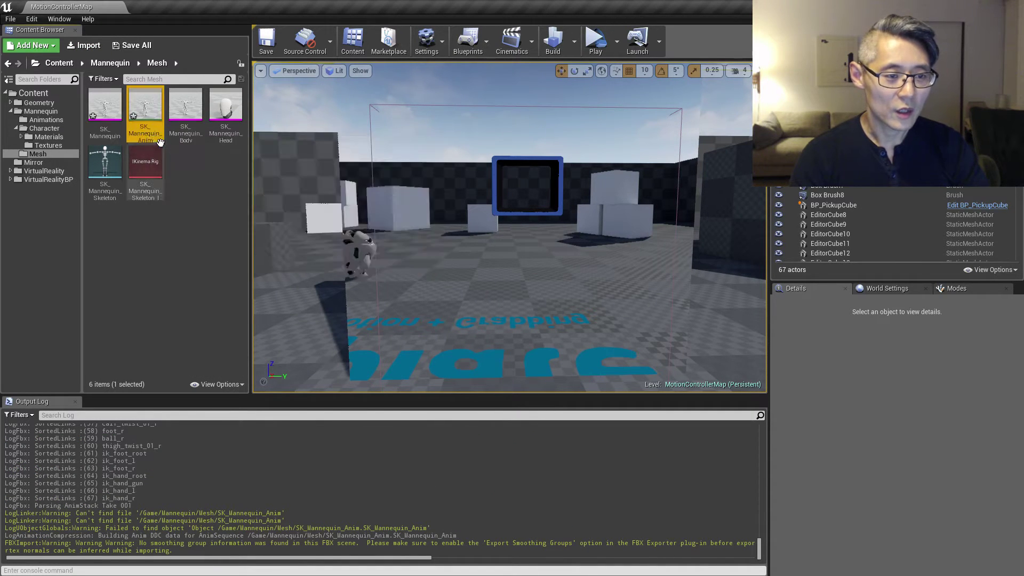
pyautogui.click(152, 133)
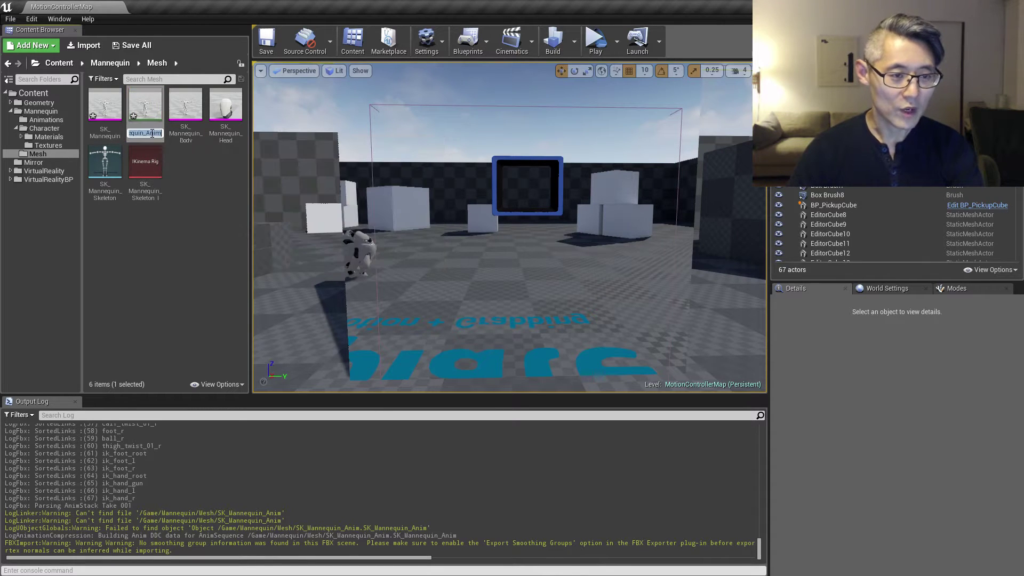
pyautogui.write('Han')
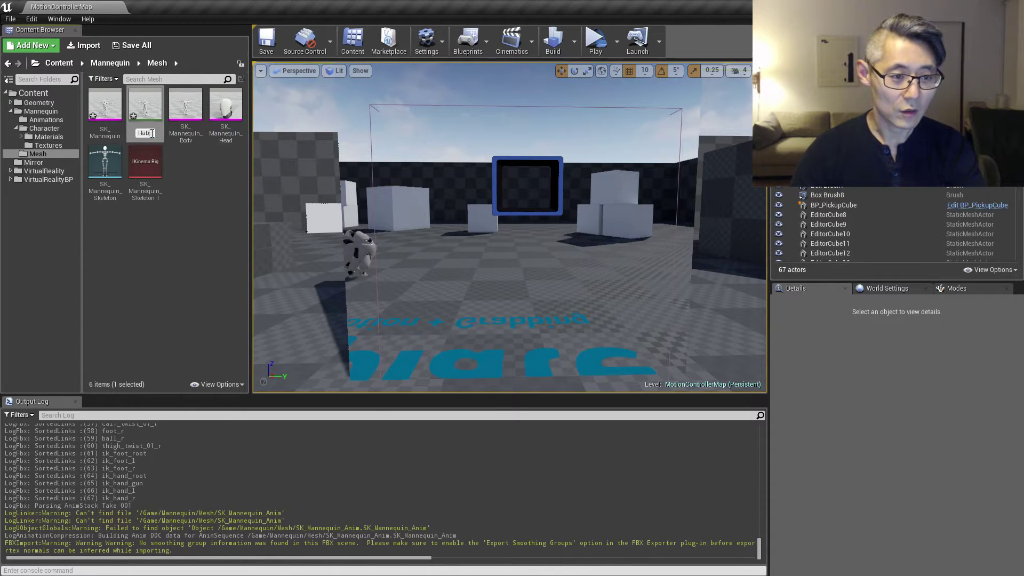
pyautogui.write('dRelaxed')
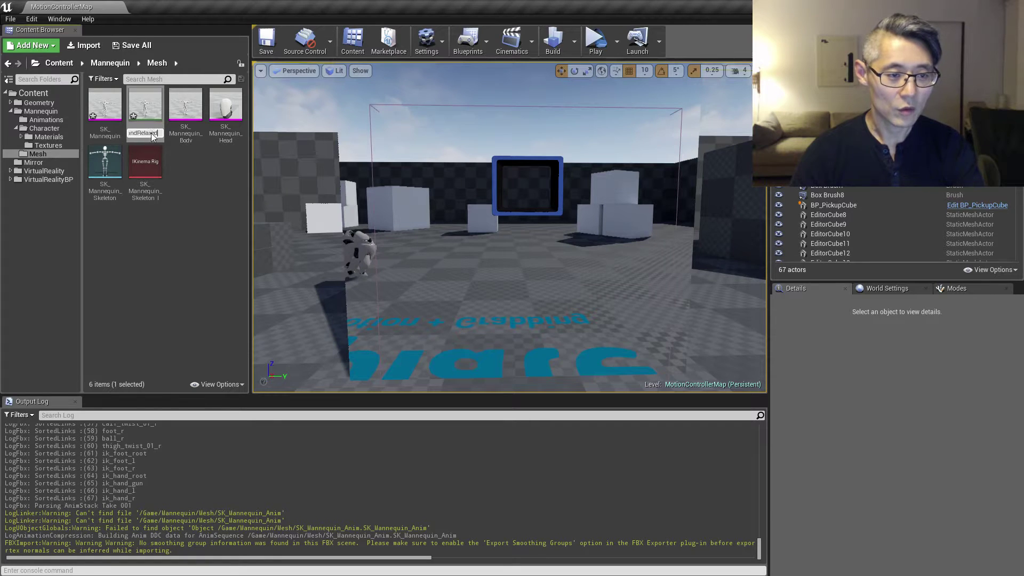
pyautogui.press('Return')
# - Preview the HandRelaxed animation, then close the animation editor
pyautogui.doubleClick(99, 123)
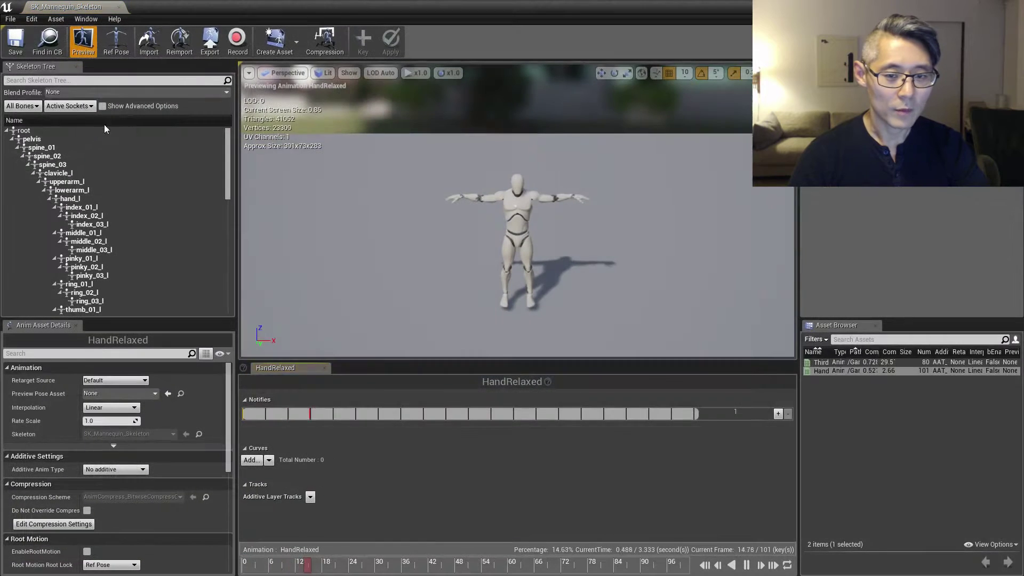
pyautogui.scroll(5, 448, 204)
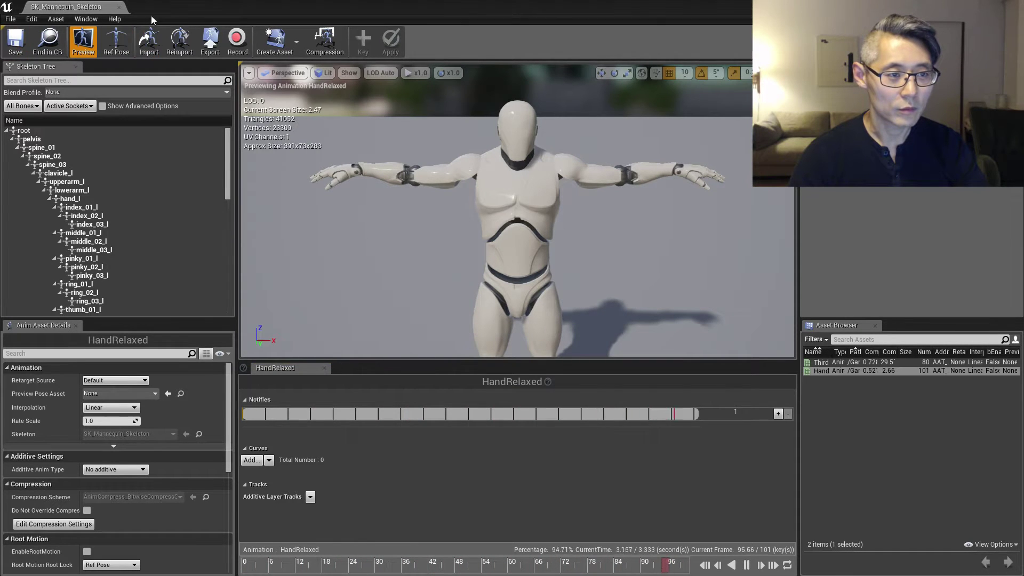
pyautogui.click(118, 6)
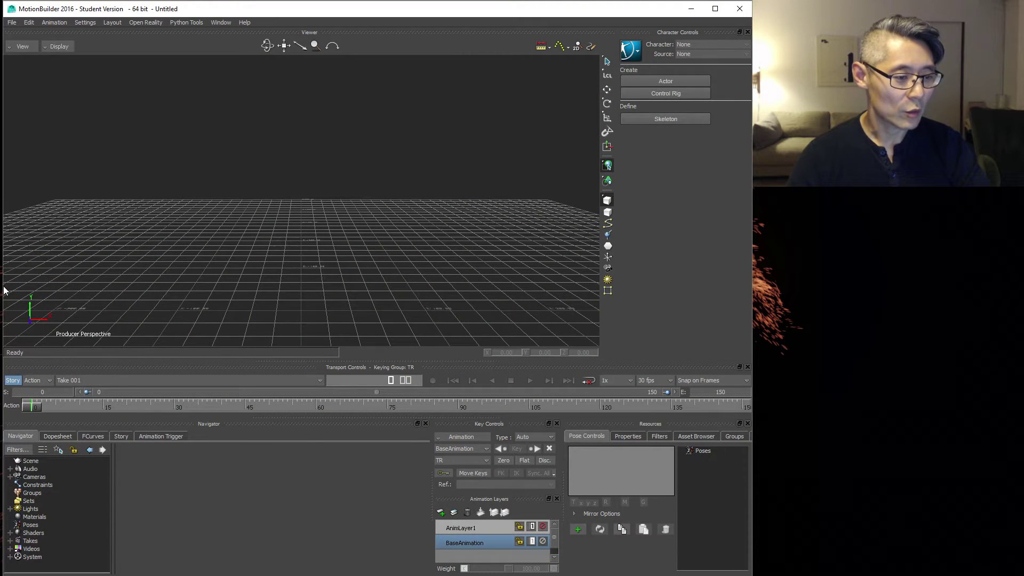
# - Switch from the empty MotionBuilder scene to the Chrome window with the mannequin FBX link
pyautogui.moveTo(4, 288); pyautogui.dragTo(3, 289)
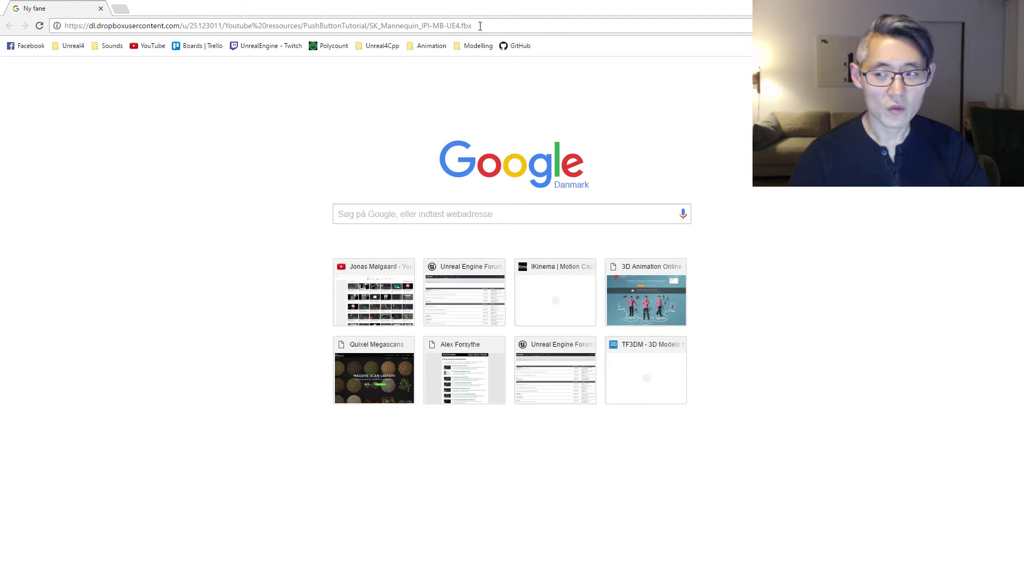
# - Select, then deselect, the Dropbox URL for SK_Mannequin_IPI-MB-UE4.fbx in the address bar
pyautogui.click(304, 25)
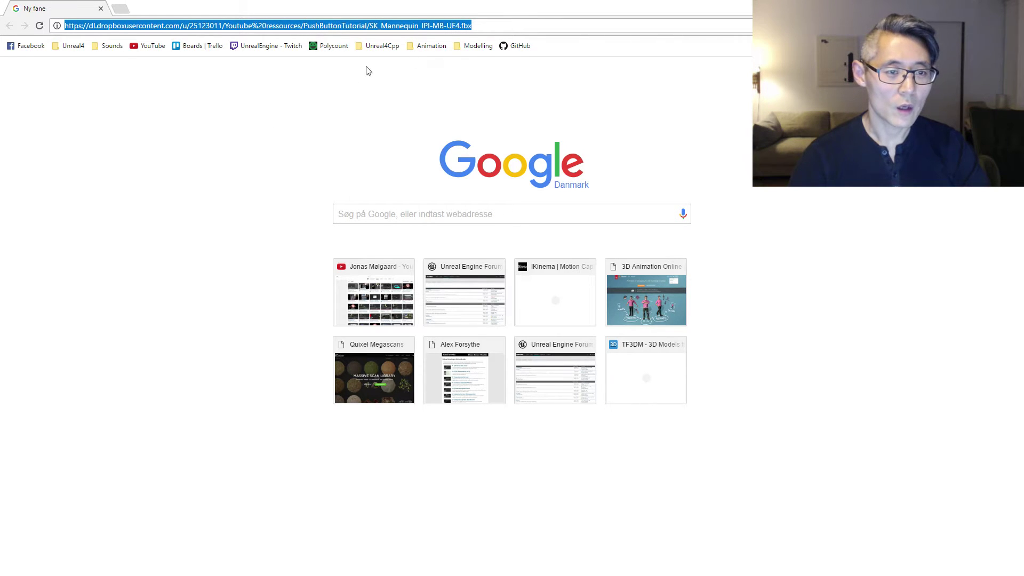
pyautogui.click(479, 27)
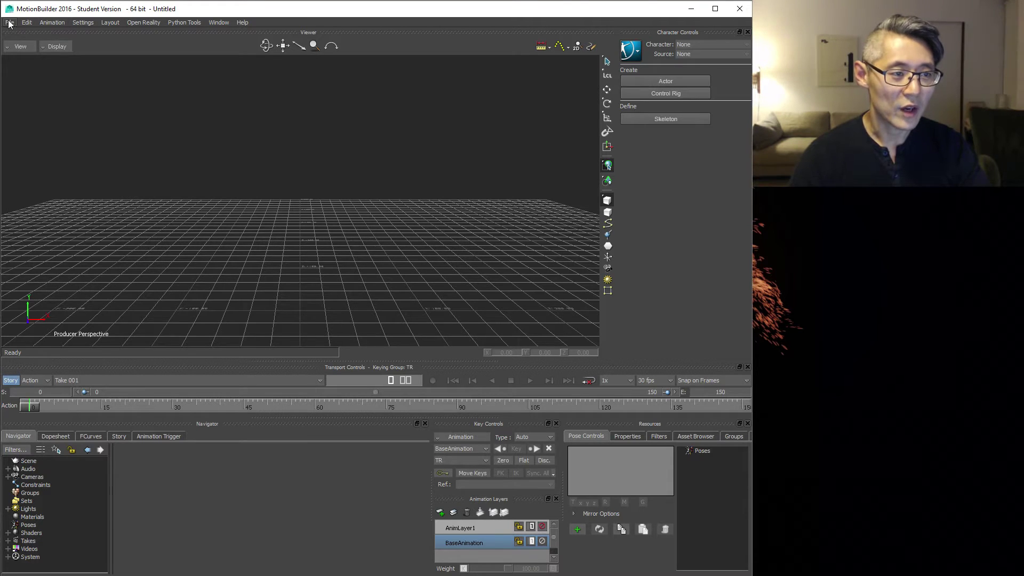
# - Open SK_Mannequin_IPI-MB-UE4.fbx from the UE_Mannequin folder with default Open Options
pyautogui.click(9, 23)
pyautogui.click(33, 50)
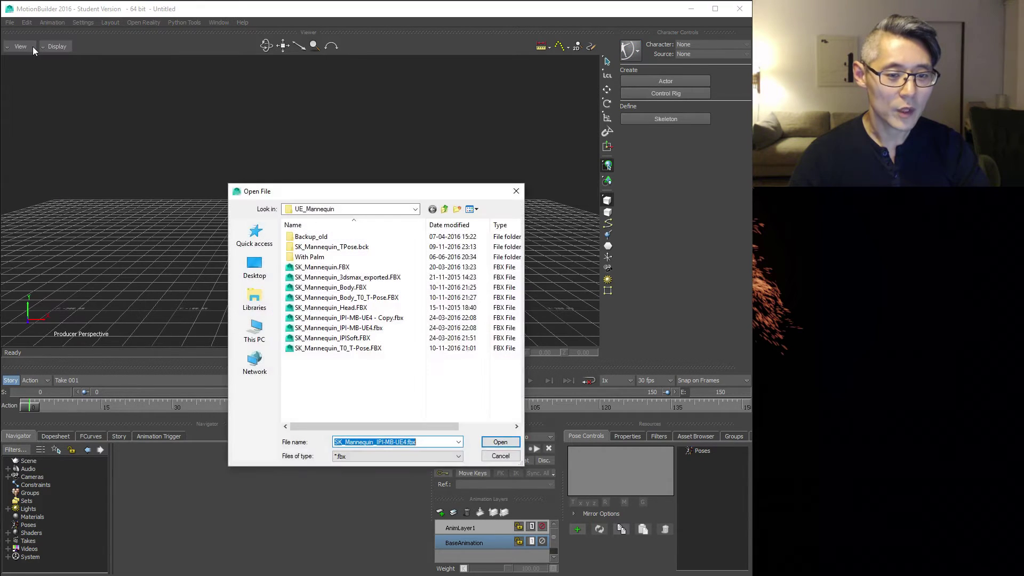
pyautogui.doubleClick(371, 329)
pyautogui.click(284, 536)
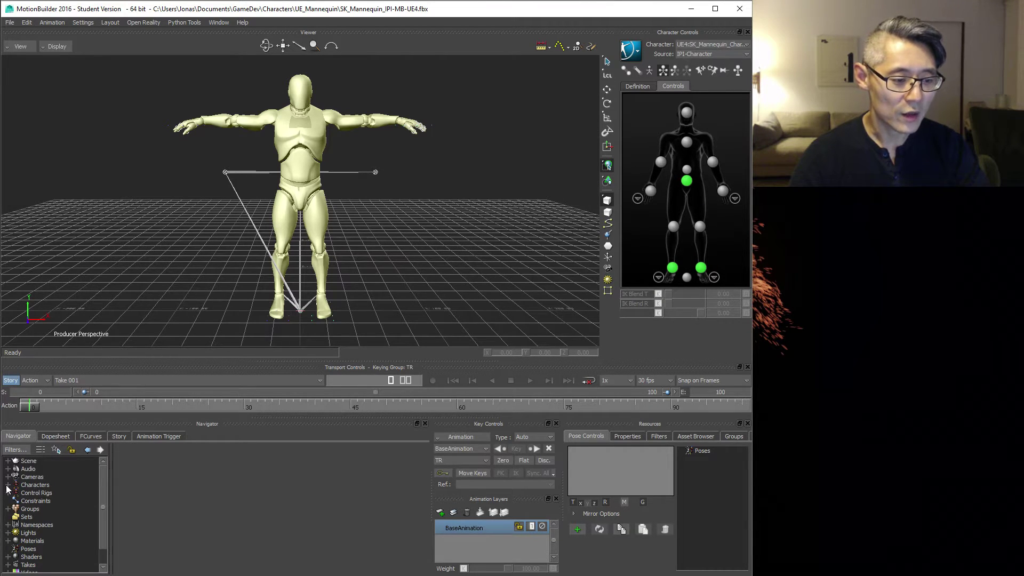
# - Plot UE4:SK_Mannequin_Character's IPI-Character animation onto its Skeleton
pyautogui.click(7, 485)
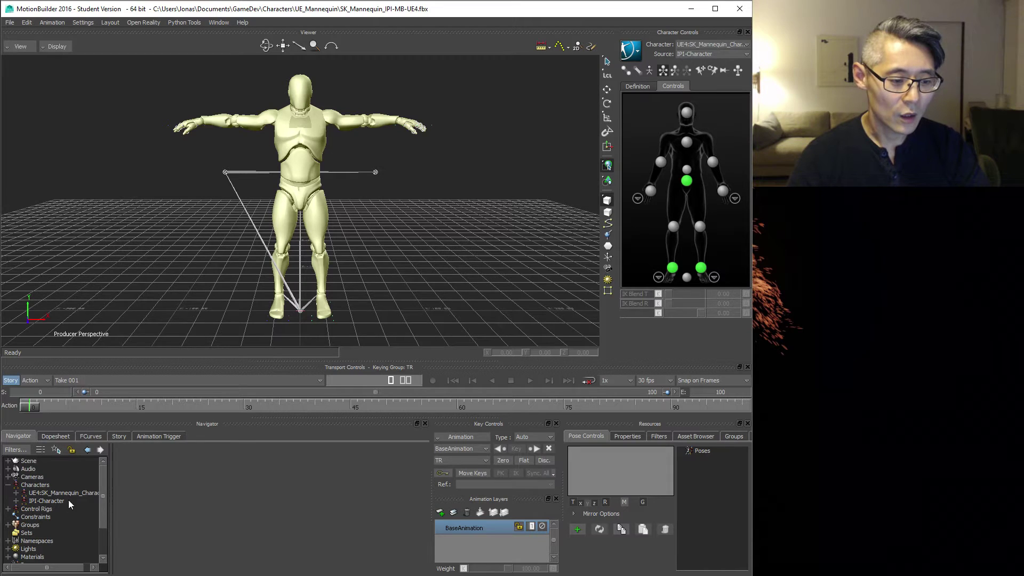
pyautogui.click(58, 494)
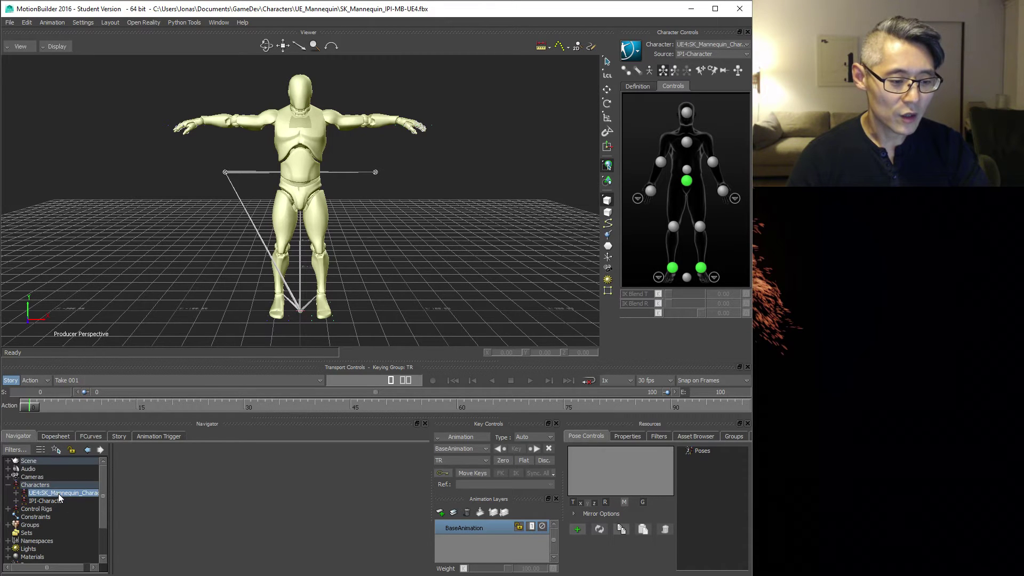
pyautogui.doubleClick(59, 494)
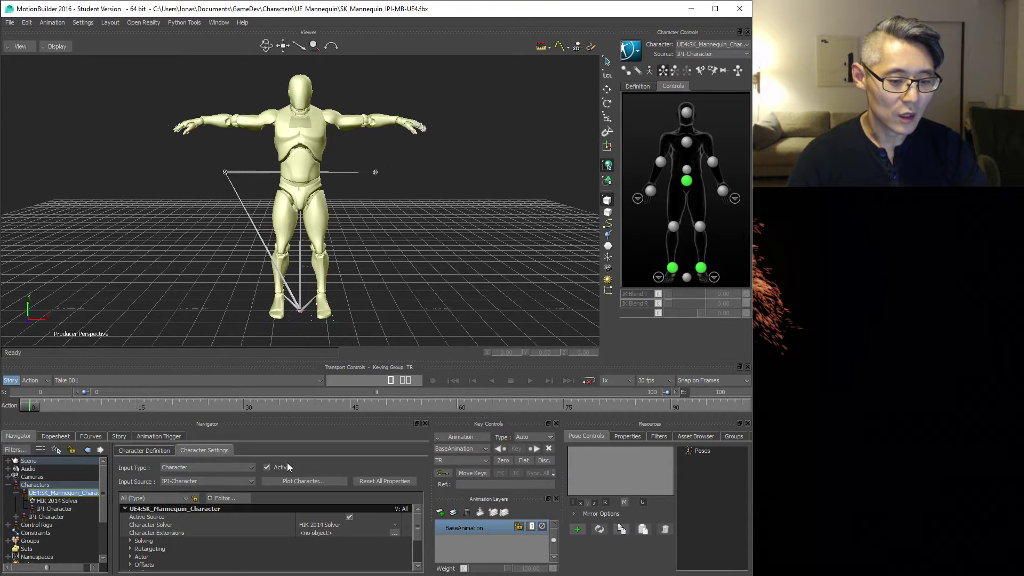
pyautogui.click(291, 480)
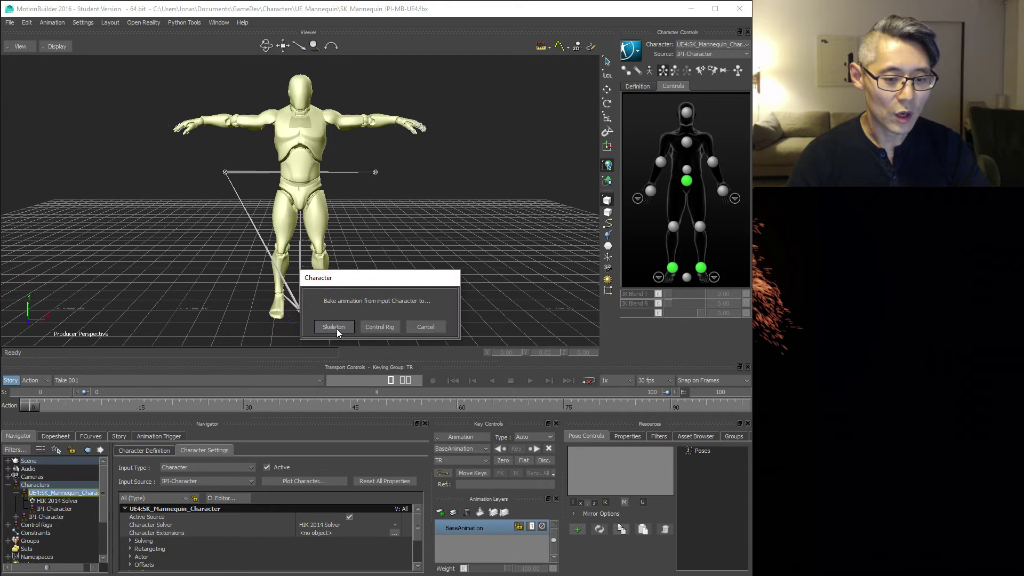
pyautogui.click(333, 326)
pyautogui.click(387, 419)
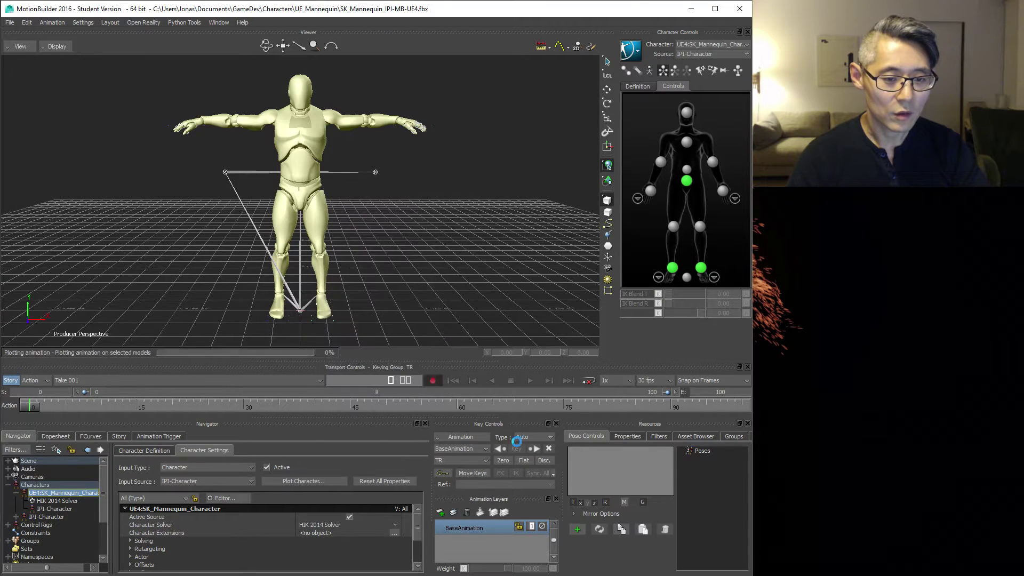
# - List the scene objects in the Navigator, expanding UE4:SK_Mannequin and UE4:root
pyautogui.click(7, 462)
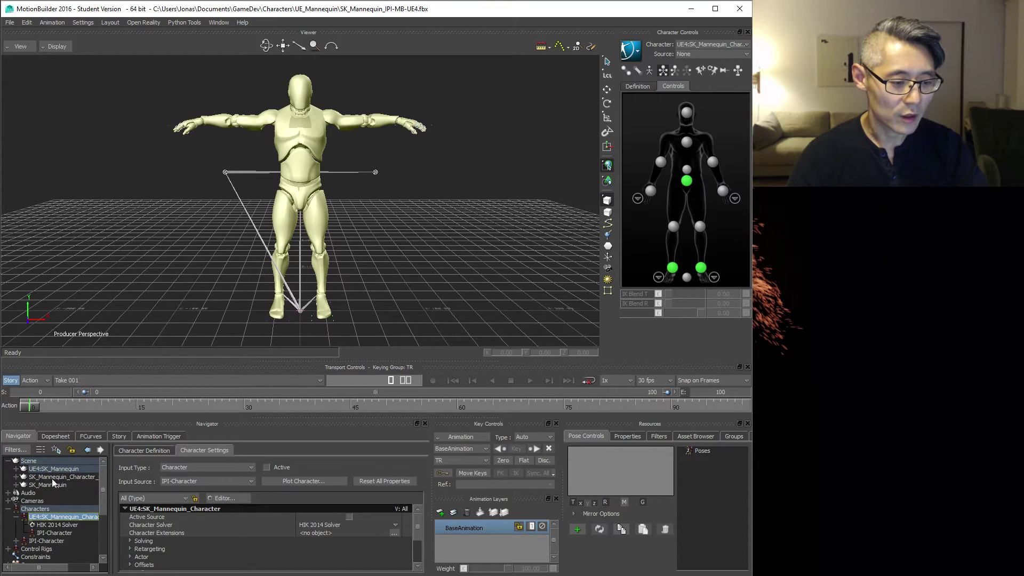
pyautogui.click(17, 468)
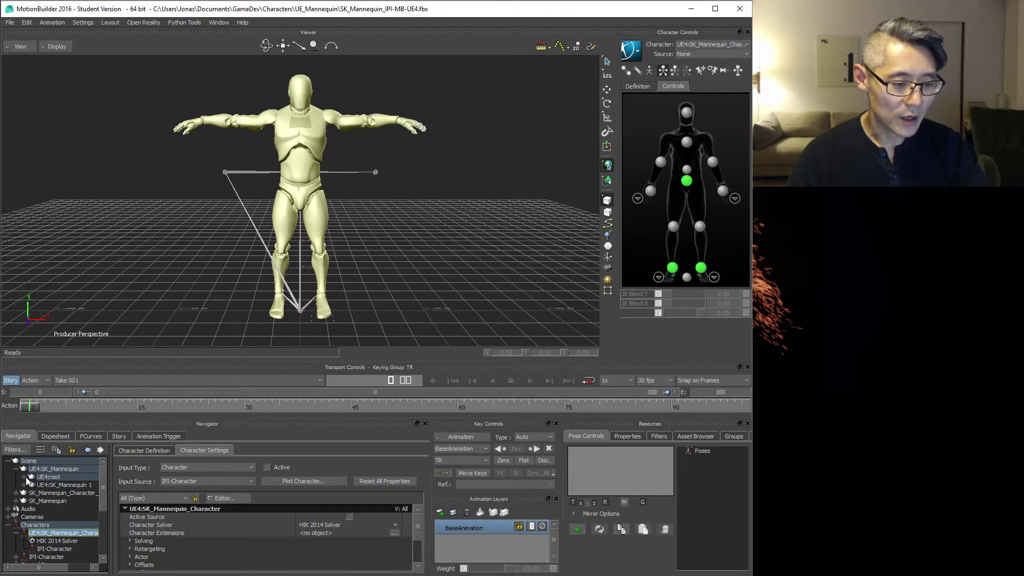
pyautogui.click(24, 478)
pyautogui.moveTo(111, 493); pyautogui.dragTo(158, 504)
# - Expand pelvis through lowerarm_l, select UE4:hand_l and reveal its finger joints
pyautogui.click(32, 485)
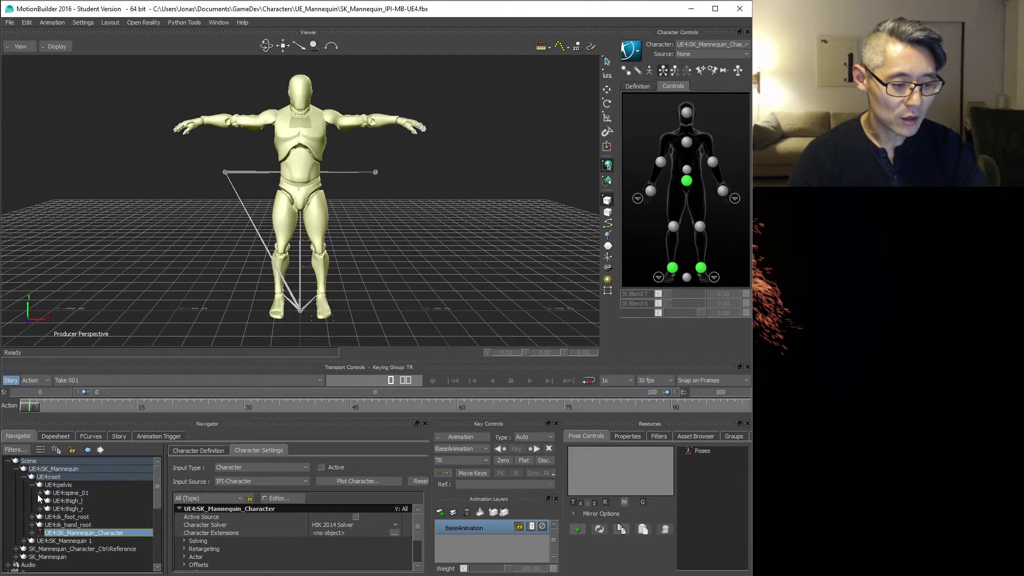
pyautogui.click(40, 493)
pyautogui.click(48, 501)
pyautogui.click(56, 509)
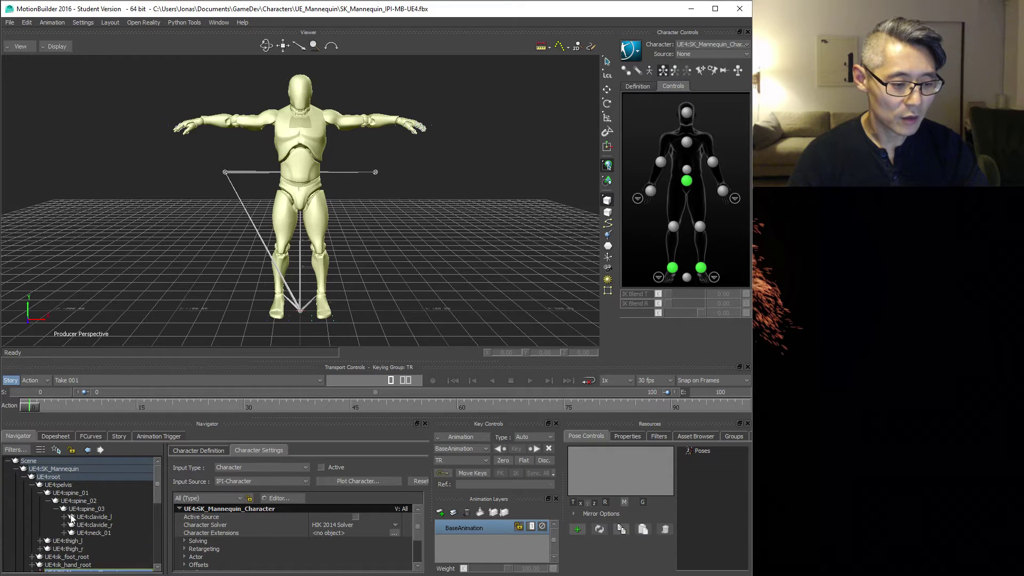
pyautogui.click(64, 517)
pyautogui.click(72, 524)
pyautogui.click(80, 533)
pyautogui.click(109, 541)
pyautogui.click(88, 540)
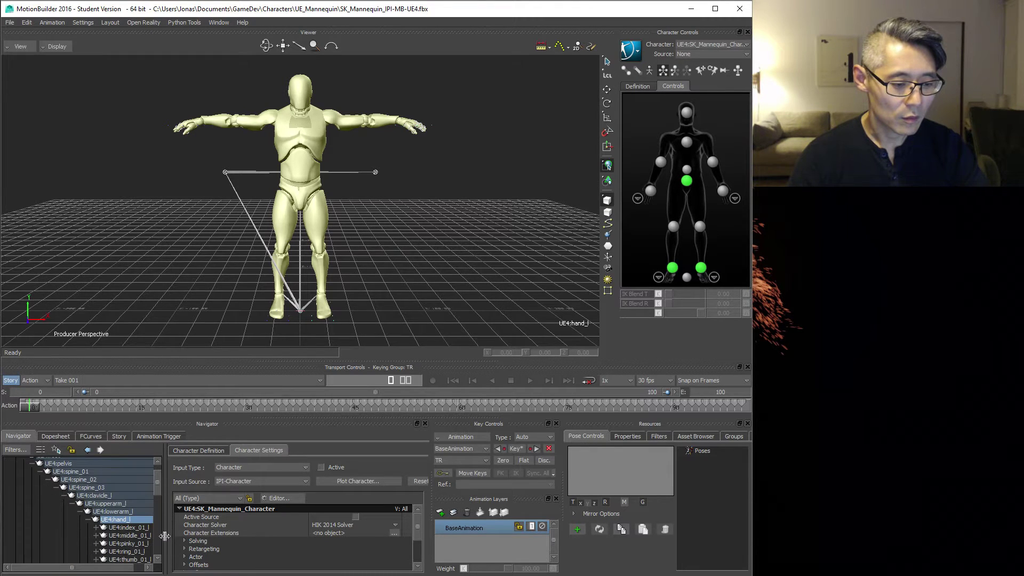
pyautogui.scroll(-2, 123, 529)
pyautogui.moveTo(167, 518); pyautogui.dragTo(181, 518)
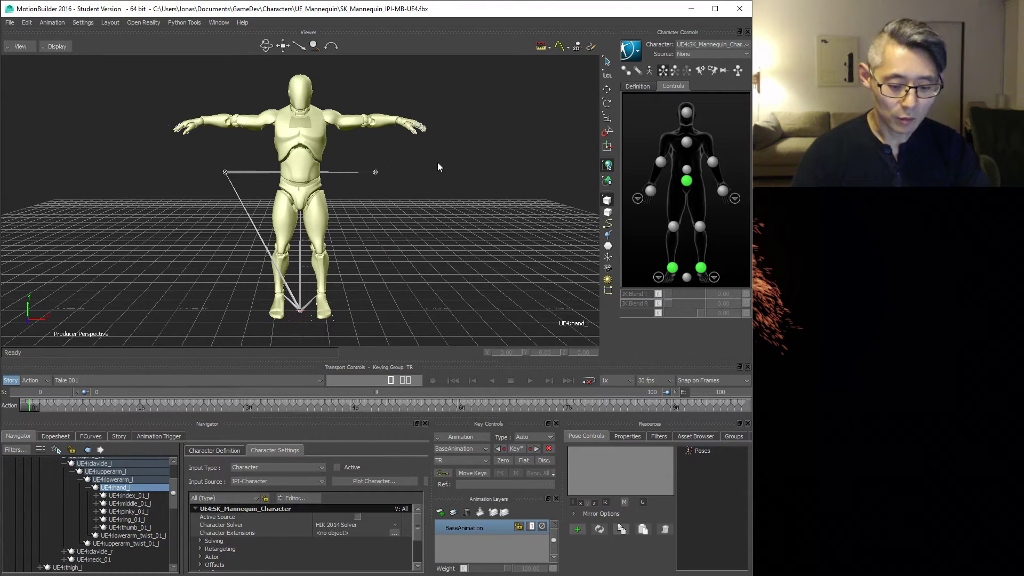
# - Frame the left hand in the viewer and activate the Rotate tool
pyautogui.press('f')
pyautogui.moveTo(450, 242); pyautogui.dragTo(226, 189)
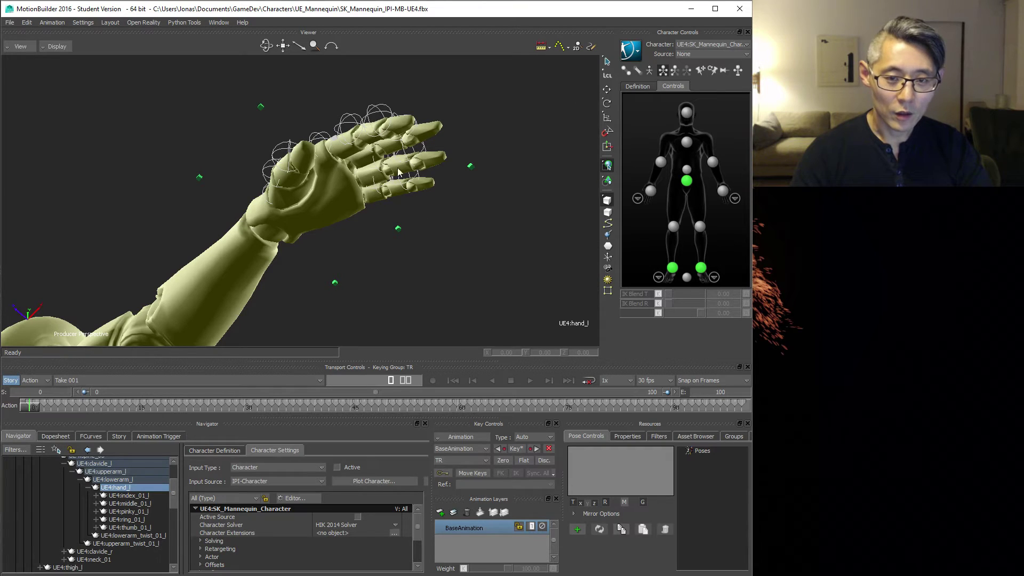
pyautogui.click(608, 105)
pyautogui.click(606, 76)
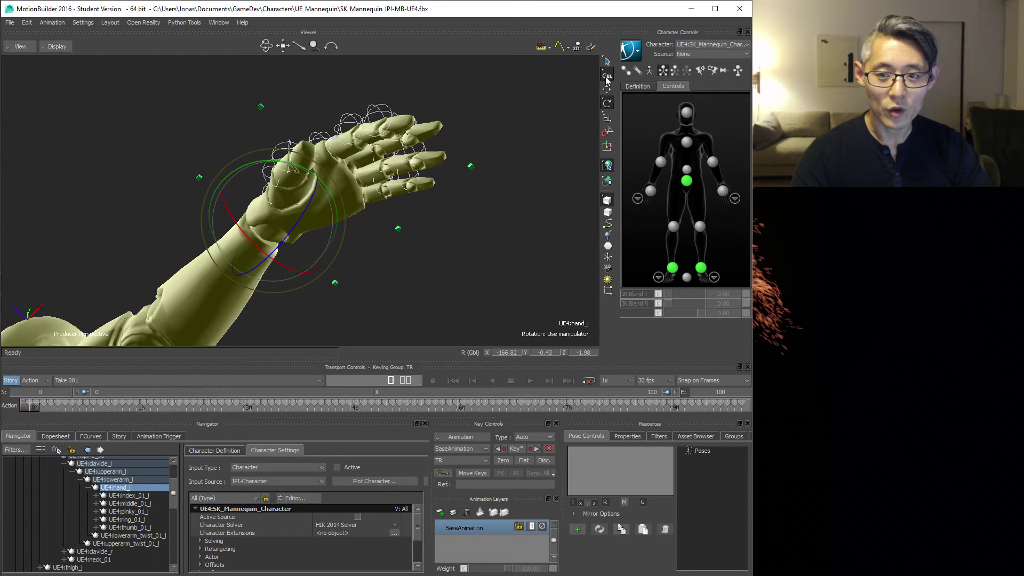
pyautogui.click(606, 77)
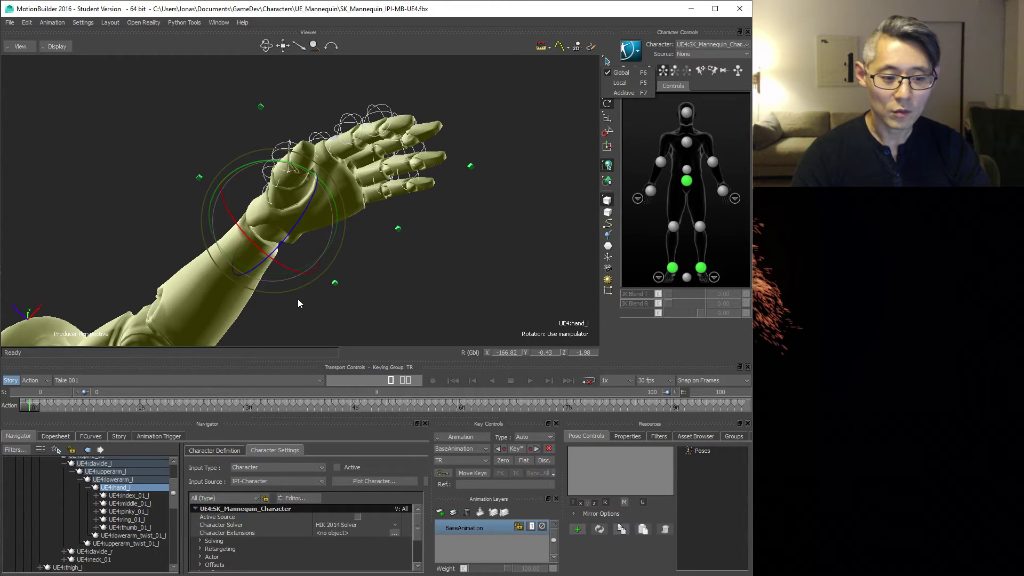
pyautogui.click(128, 498)
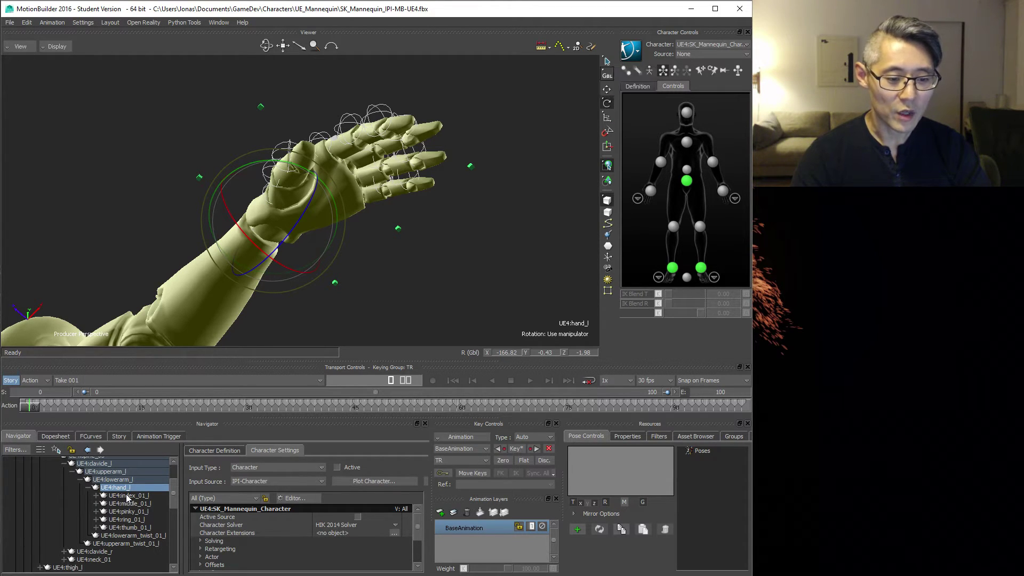
# - Curl the left index finger's base joint index_01_l down using Local rotation
pyautogui.click(128, 496)
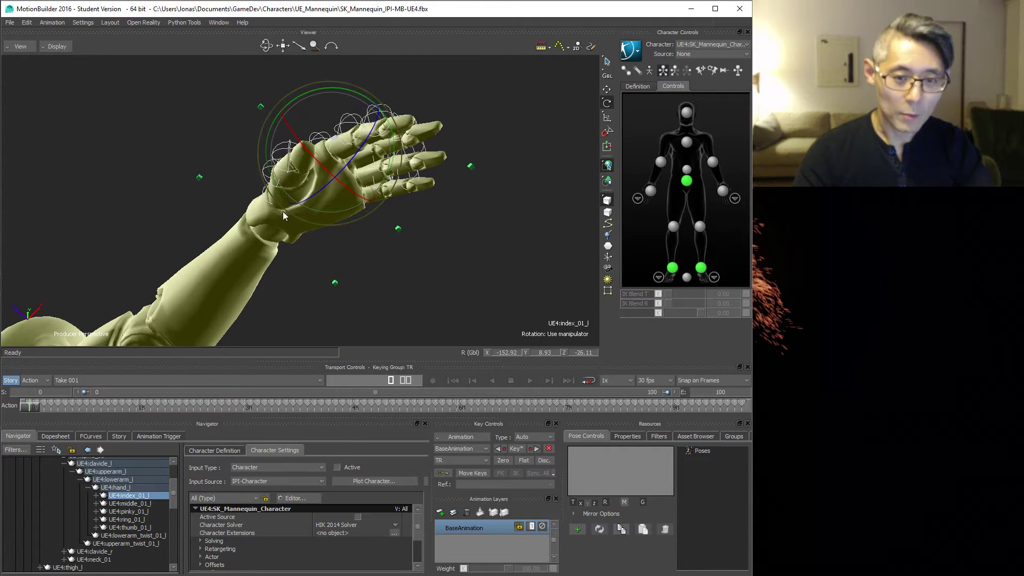
pyautogui.keyDown('ctrl'); pyautogui.keyDown('shift'); pyautogui.moveTo(278, 217); pyautogui.dragTo(303, 265); pyautogui.keyUp('shift'); pyautogui.keyUp('ctrl')
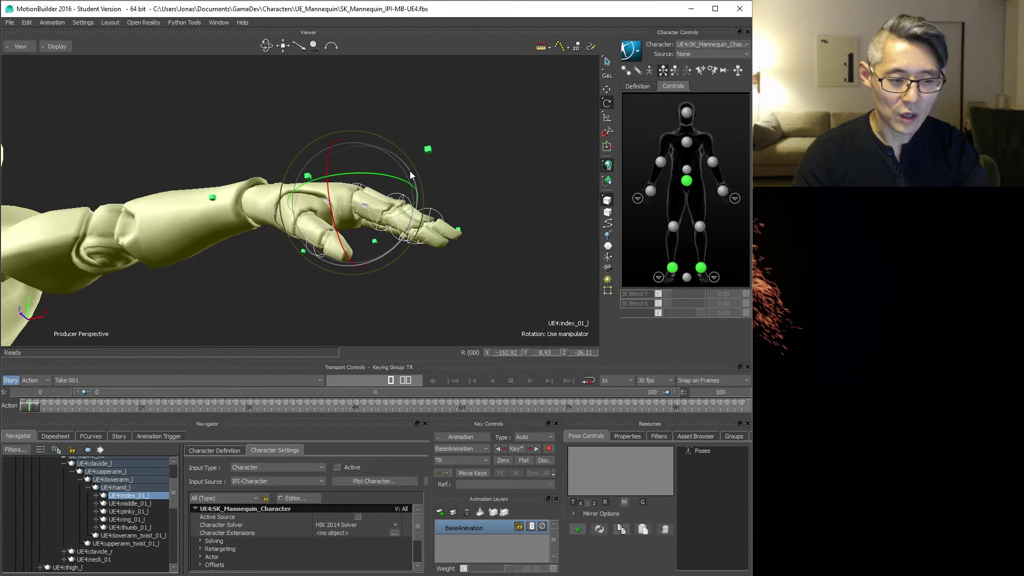
pyautogui.moveTo(410, 171)
pyautogui.mouseDown()
pyautogui.moveTo(404, 200)
pyautogui.moveTo(407, 169)
pyautogui.mouseUp()
pyautogui.click(607, 75)
pyautogui.moveTo(407, 166); pyautogui.dragTo(415, 203)
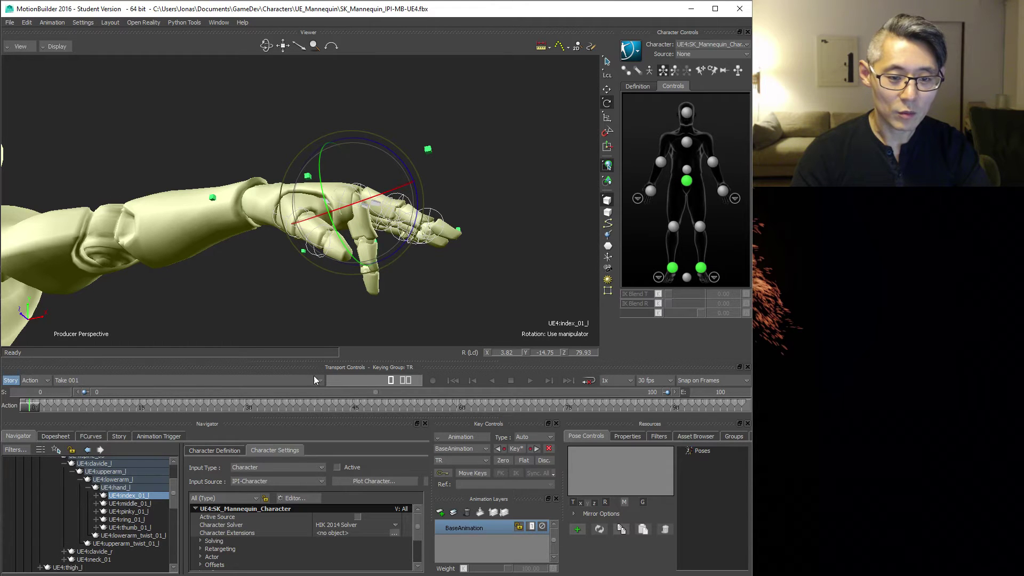
# - Bend index_02_l about 99° and index_03_l about 11° to finish the index curl
pyautogui.click(96, 495)
pyautogui.click(132, 503)
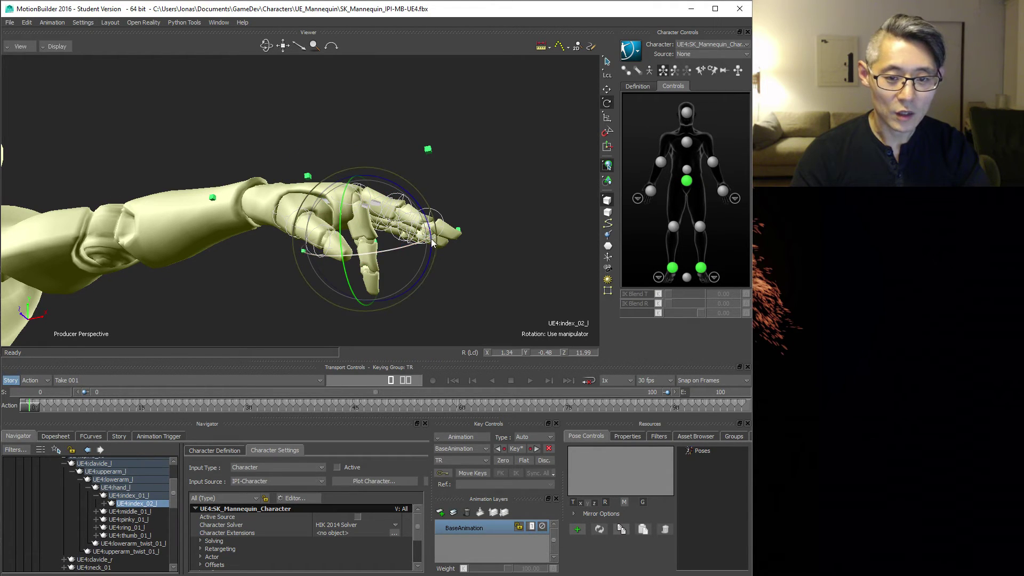
pyautogui.moveTo(431, 244); pyautogui.dragTo(405, 307)
pyautogui.keyDown('ctrl'); pyautogui.keyDown('shift'); pyautogui.moveTo(215, 310); pyautogui.dragTo(435, 288); pyautogui.keyUp('shift'); pyautogui.keyUp('ctrl')
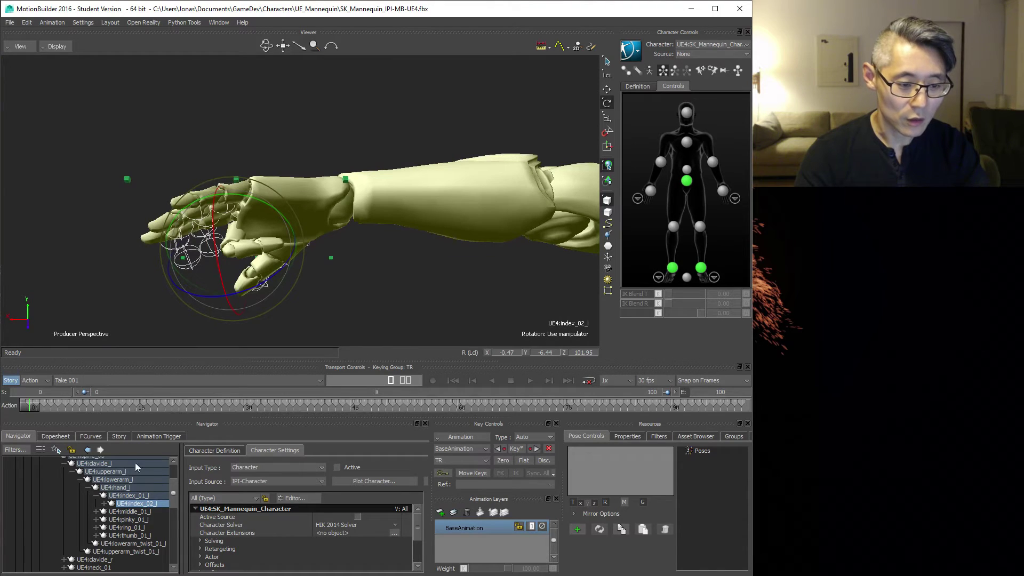
pyautogui.moveTo(261, 285); pyautogui.dragTo(259, 287)
pyautogui.click(104, 504)
pyautogui.click(143, 512)
pyautogui.moveTo(232, 293); pyautogui.dragTo(248, 285)
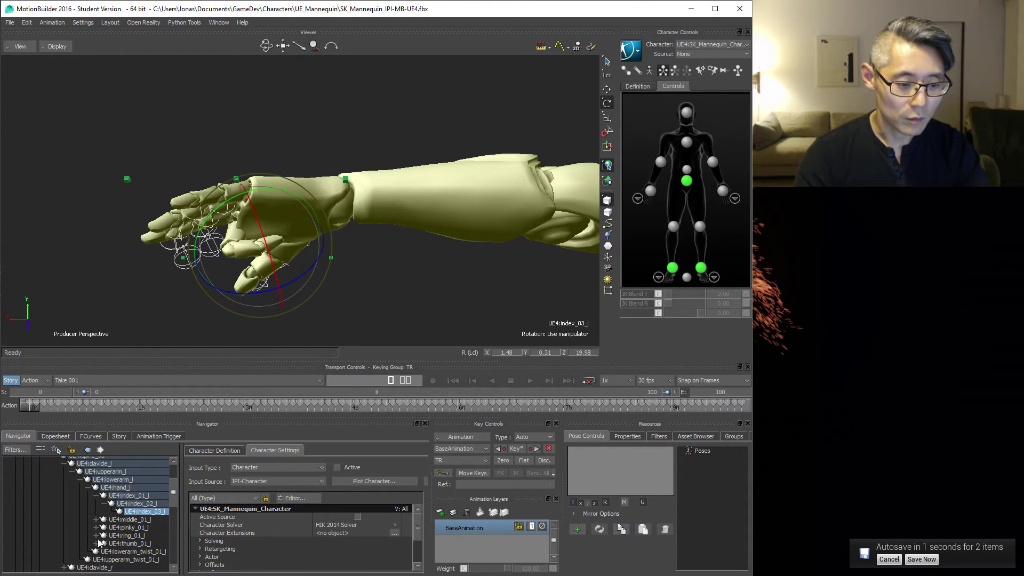
pyautogui.click(129, 520)
# - Bend the left middle finger down at its base joint middle_01_l
pyautogui.keyDown('ctrl'); pyautogui.keyDown('shift'); pyautogui.moveTo(153, 305); pyautogui.dragTo(350, 283); pyautogui.keyUp('shift'); pyautogui.keyUp('ctrl')
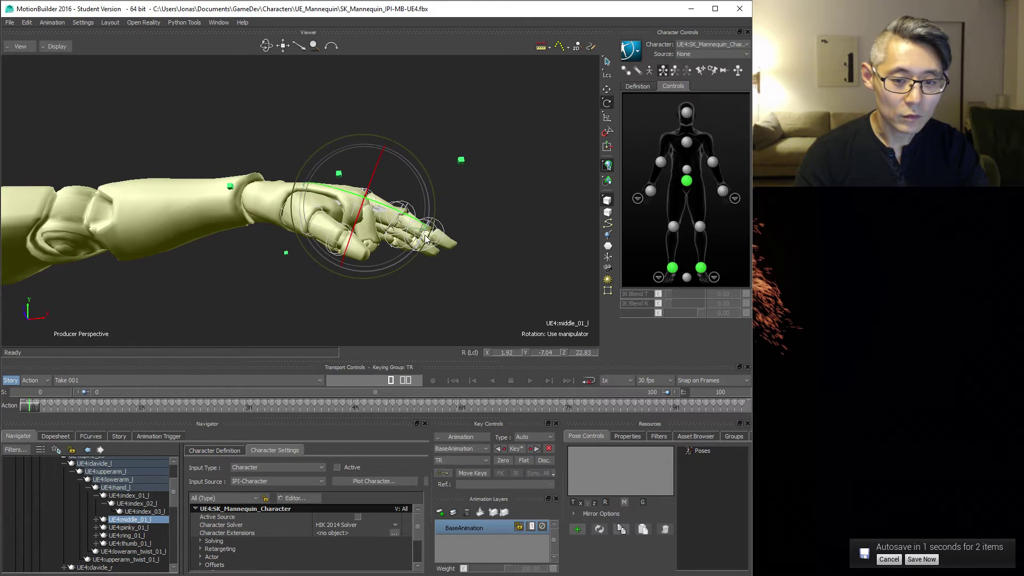
pyautogui.moveTo(425, 240); pyautogui.dragTo(407, 265)
pyautogui.keyDown('ctrl'); pyautogui.keyDown('shift'); pyautogui.moveTo(293, 327); pyautogui.dragTo(140, 298); pyautogui.keyUp('shift'); pyautogui.keyUp('ctrl')
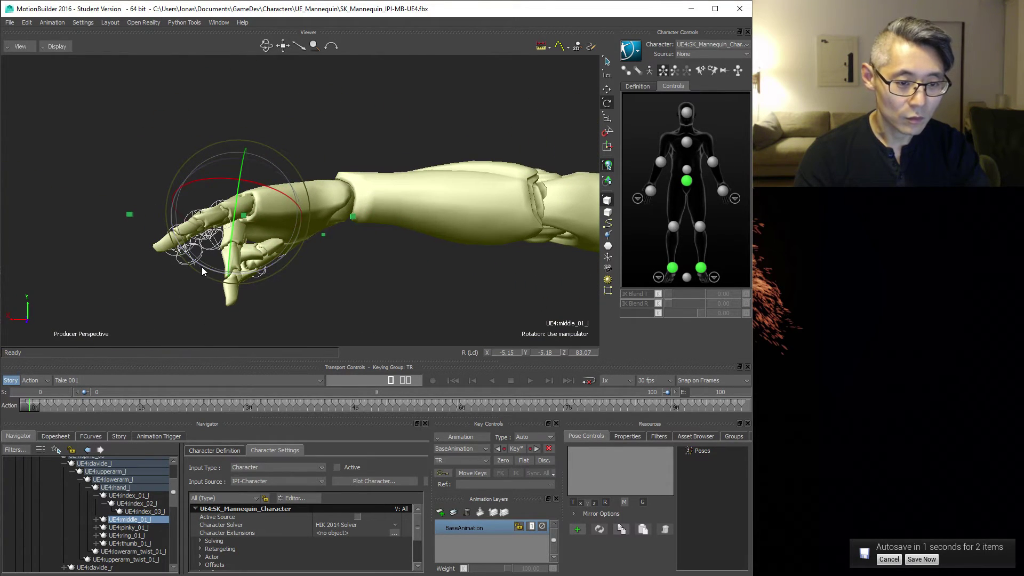
pyautogui.moveTo(202, 266); pyautogui.dragTo(204, 269)
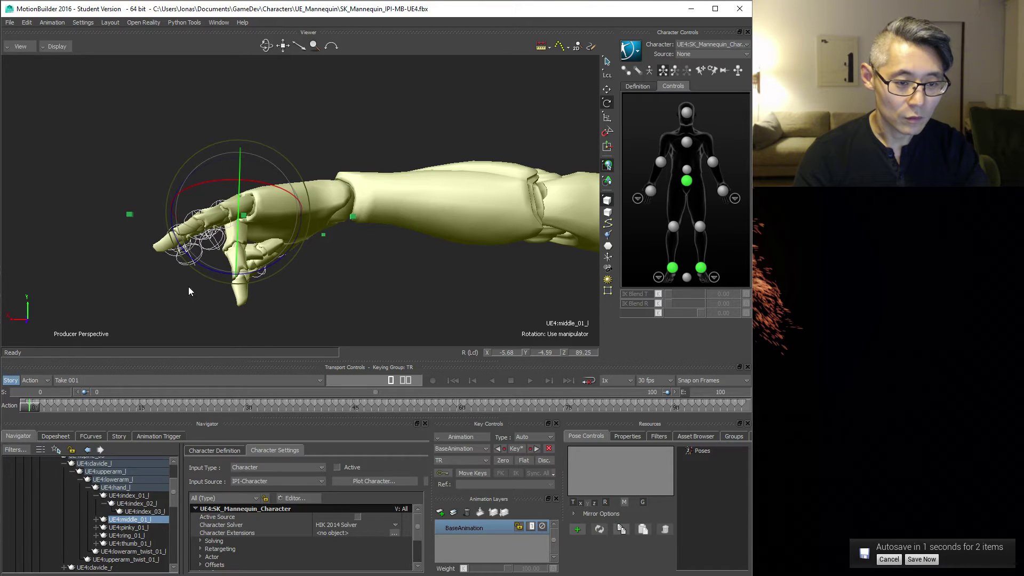
# - Rotate middle_02_l about 93° and middle_03_l about 18° to curl the fingertip
pyautogui.click(96, 519)
pyautogui.click(137, 528)
pyautogui.moveTo(204, 306); pyautogui.dragTo(264, 283)
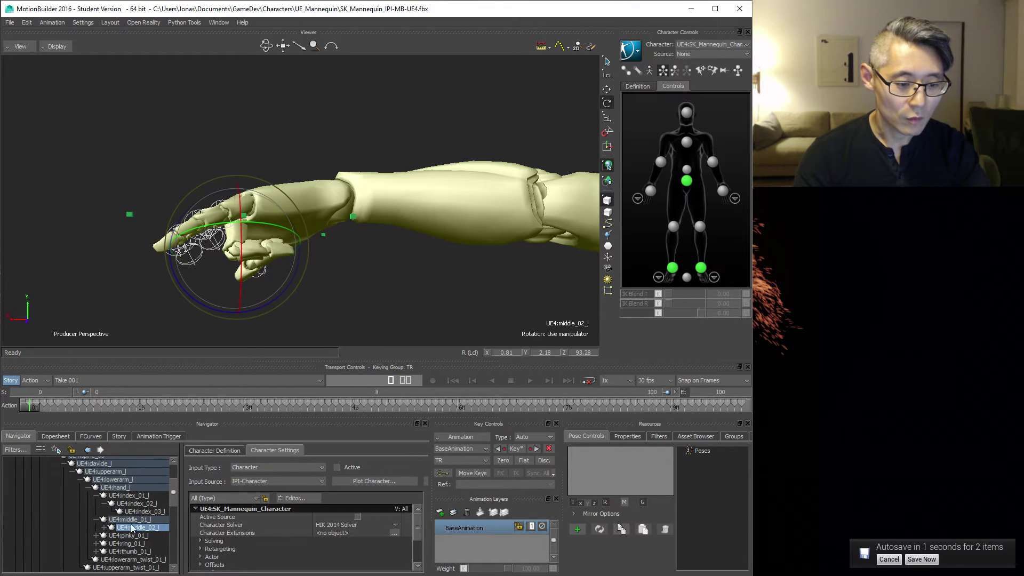
pyautogui.click(105, 528)
pyautogui.click(143, 535)
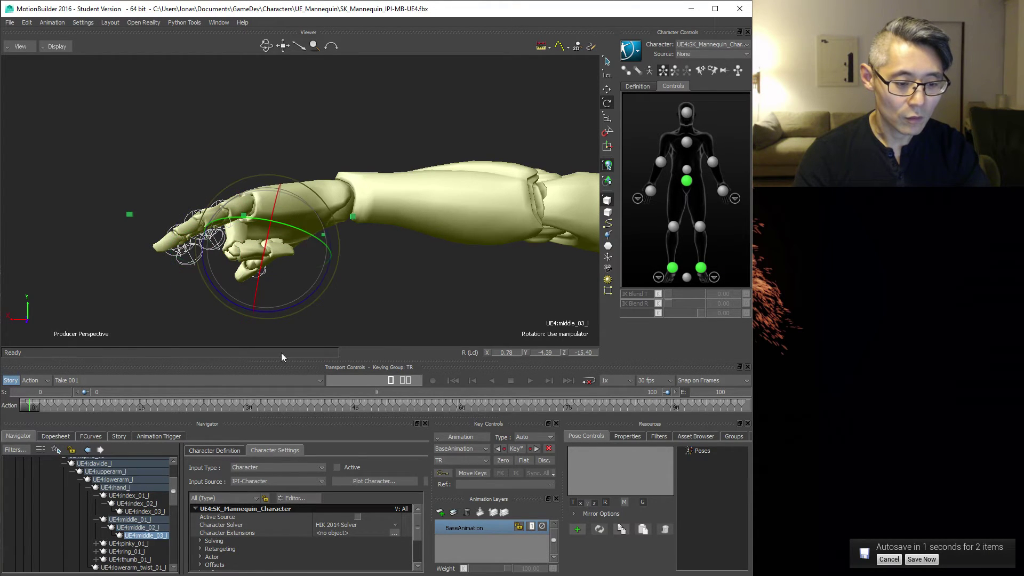
pyautogui.moveTo(248, 306); pyautogui.dragTo(271, 297)
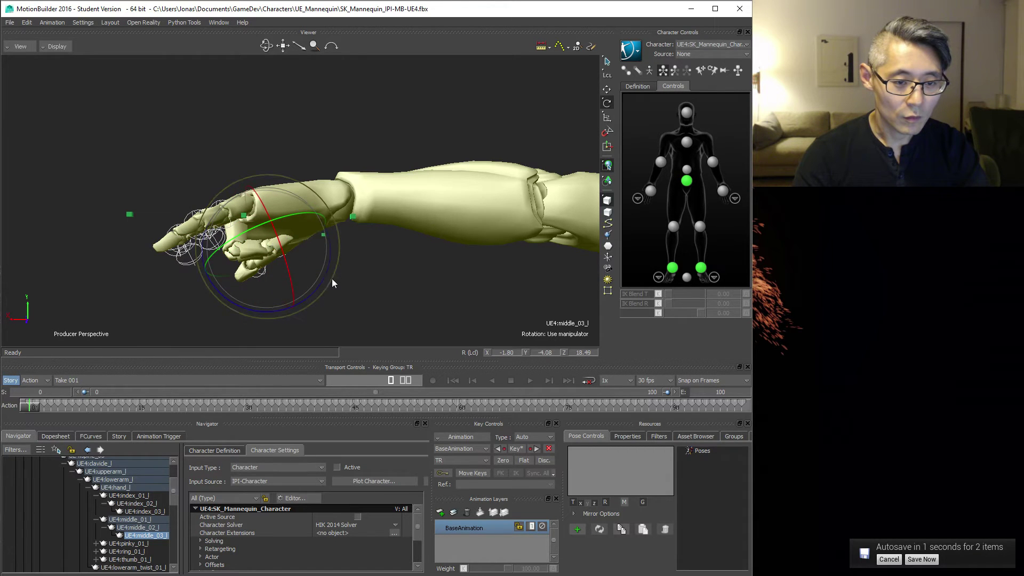
pyautogui.moveTo(331, 277)
pyautogui.keyDown('ctrl'); pyautogui.keyDown('shift'); pyautogui.mouseDown()
pyautogui.moveTo(230, 229)
pyautogui.moveTo(261, 229)
pyautogui.moveTo(344, 271)
pyautogui.mouseUp(); pyautogui.keyUp('shift'); pyautogui.keyUp('ctrl')
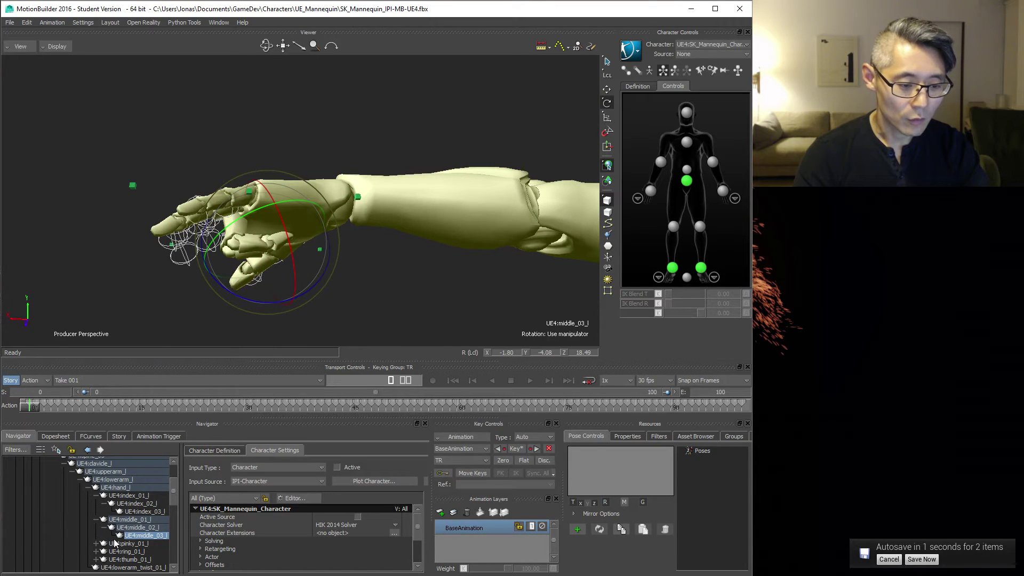
# - Curl the left ring finger down through ring_01_l, ring_02_l and ring_03_l
pyautogui.scroll(-2, 130, 515)
pyautogui.click(128, 512)
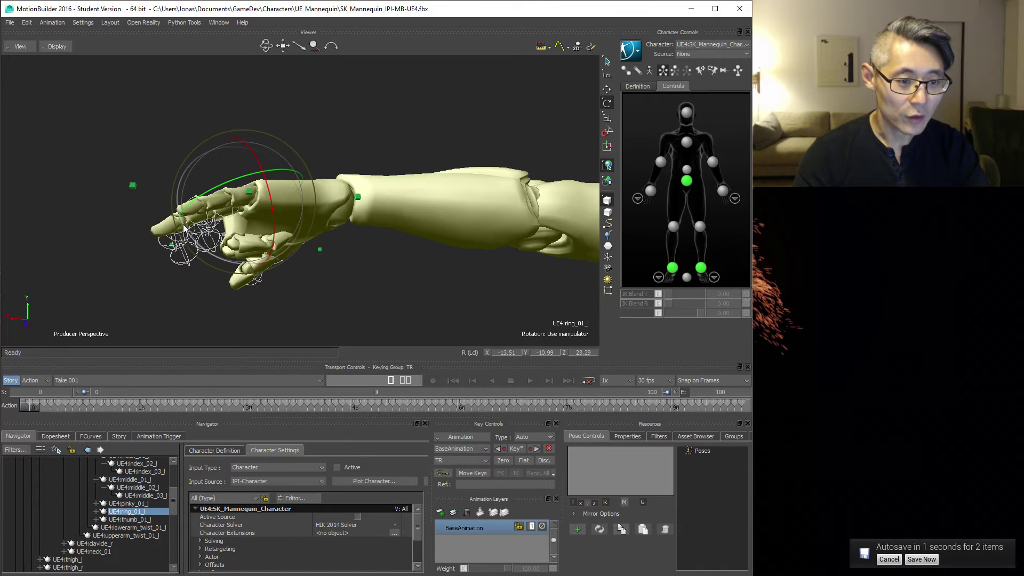
pyautogui.moveTo(189, 241); pyautogui.dragTo(214, 264)
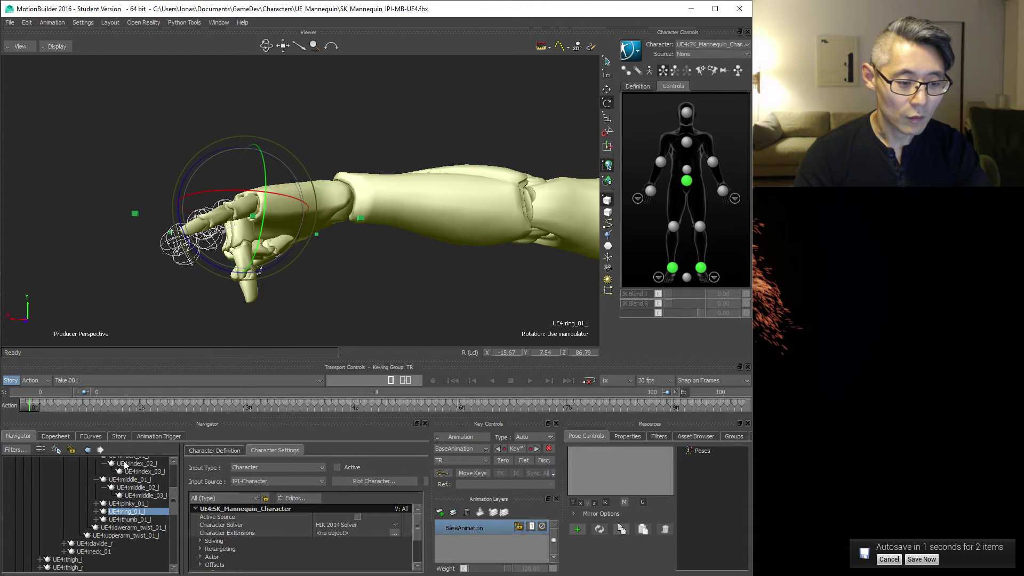
pyautogui.click(96, 512)
pyautogui.click(130, 519)
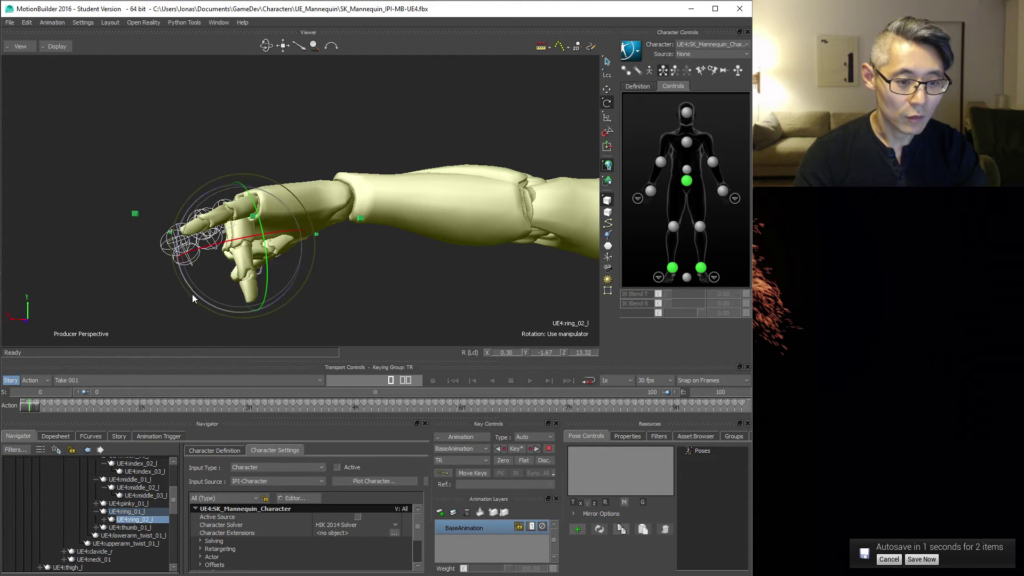
pyautogui.moveTo(195, 295); pyautogui.dragTo(246, 308)
pyautogui.click(105, 519)
pyautogui.click(144, 527)
pyautogui.moveTo(238, 303)
pyautogui.mouseDown()
pyautogui.moveTo(270, 306)
pyautogui.moveTo(232, 299)
pyautogui.mouseUp()
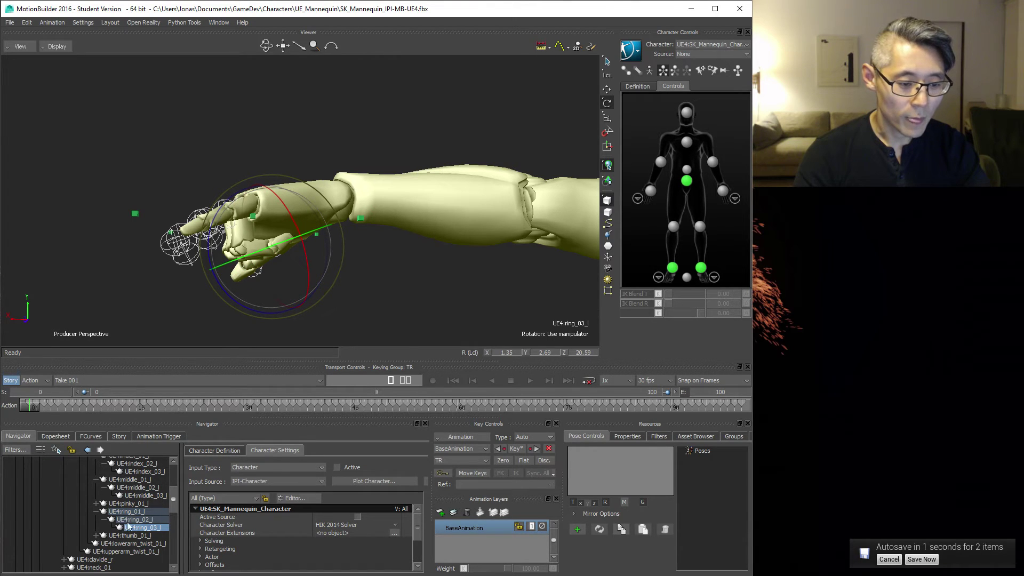
# - Curl the left pinky through pinky_01_l to pinky_03_l, the tip near 44°
pyautogui.click(128, 503)
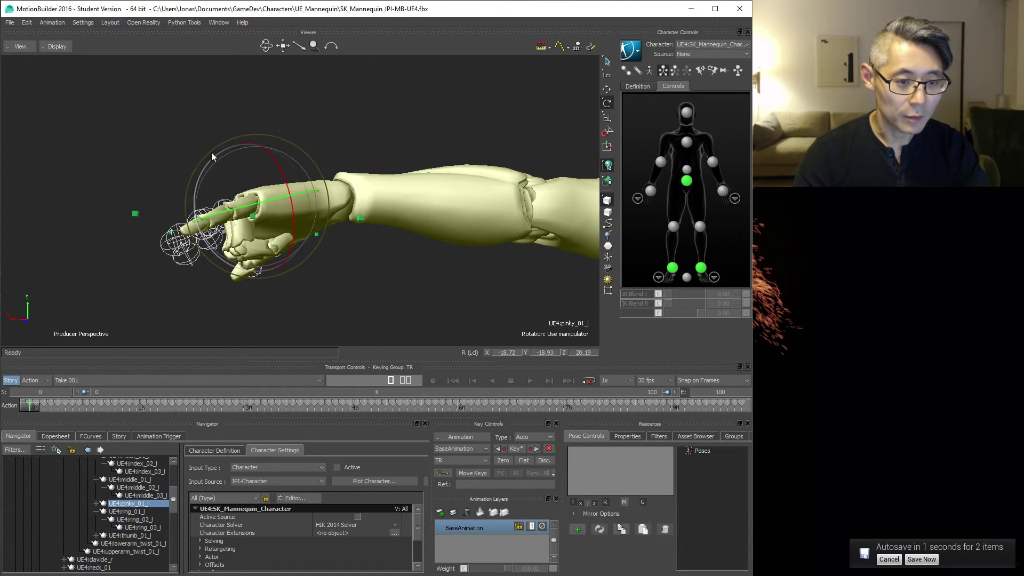
pyautogui.moveTo(210, 160); pyautogui.dragTo(198, 245)
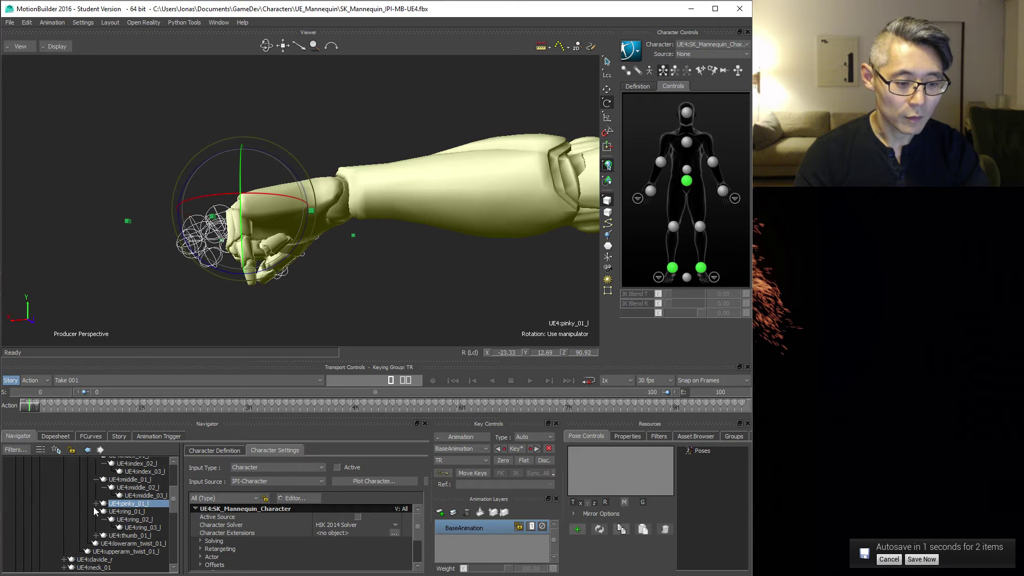
pyautogui.click(96, 504)
pyautogui.click(147, 512)
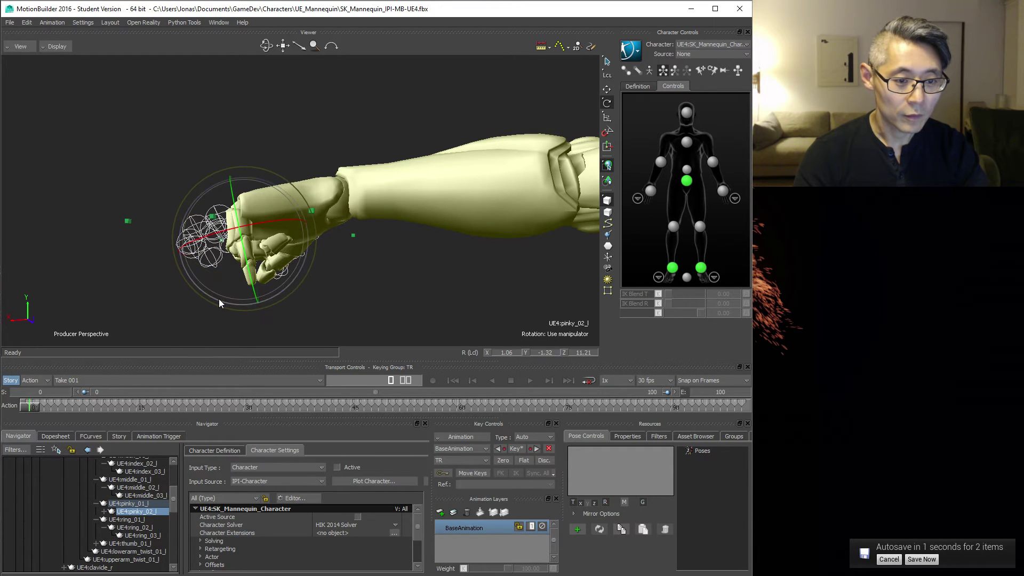
pyautogui.moveTo(219, 298); pyautogui.dragTo(266, 291)
pyautogui.click(104, 512)
pyautogui.click(144, 520)
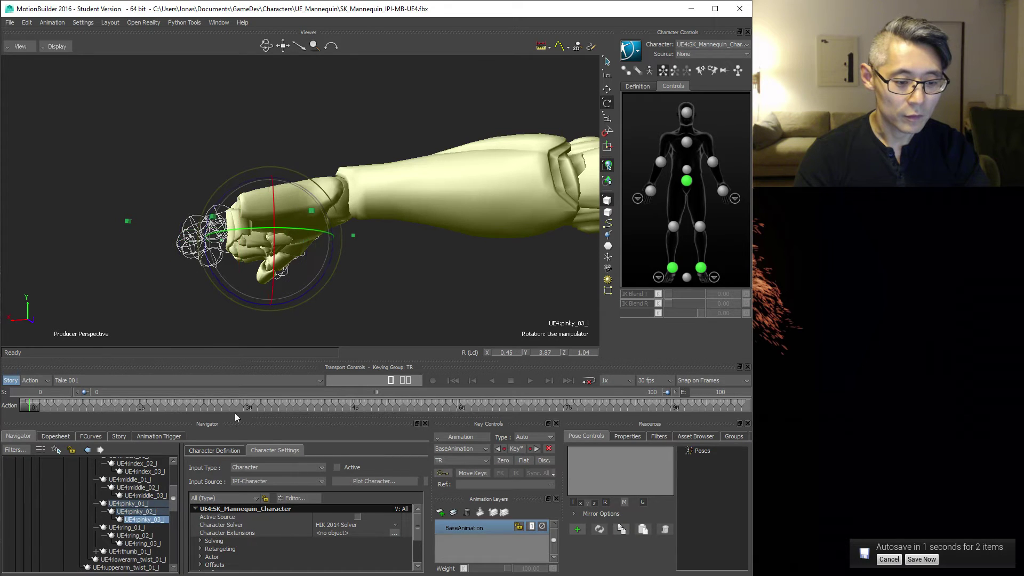
pyautogui.moveTo(283, 302); pyautogui.dragTo(306, 293)
pyautogui.keyDown('ctrl'); pyautogui.keyDown('shift'); pyautogui.moveTo(136, 301); pyautogui.dragTo(295, 202); pyautogui.keyUp('shift'); pyautogui.keyUp('ctrl')
pyautogui.scroll(5, 295, 197)
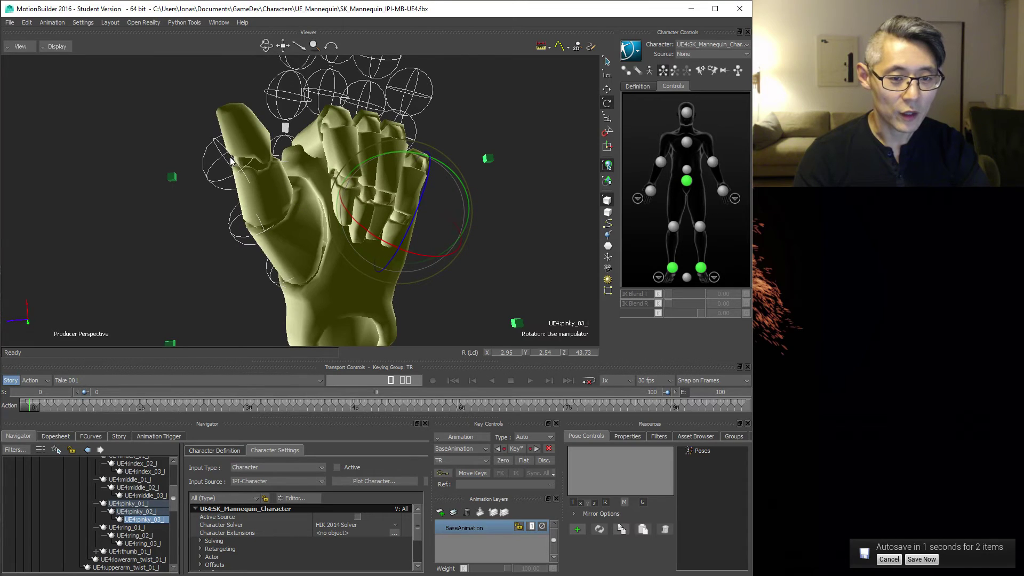
# - Collapse the left index, middle, pinky and ring finger branches in the Navigator
pyautogui.keyDown('ctrl'); pyautogui.keyDown('shift'); pyautogui.moveTo(234, 162); pyautogui.dragTo(205, 174); pyautogui.keyUp('shift'); pyautogui.keyUp('ctrl')
pyautogui.scroll(1, 128, 489)
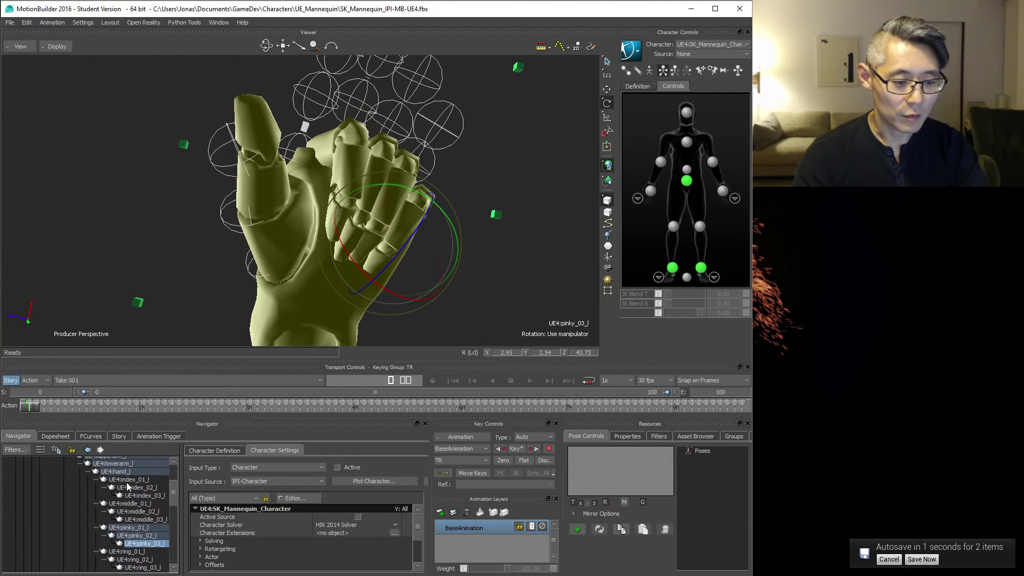
pyautogui.click(97, 480)
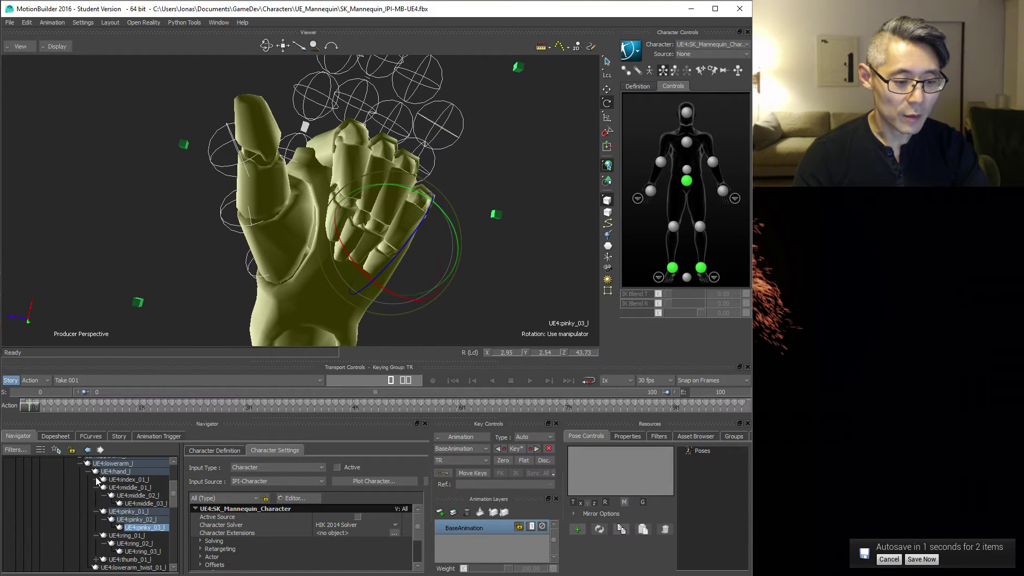
pyautogui.click(95, 488)
pyautogui.click(96, 496)
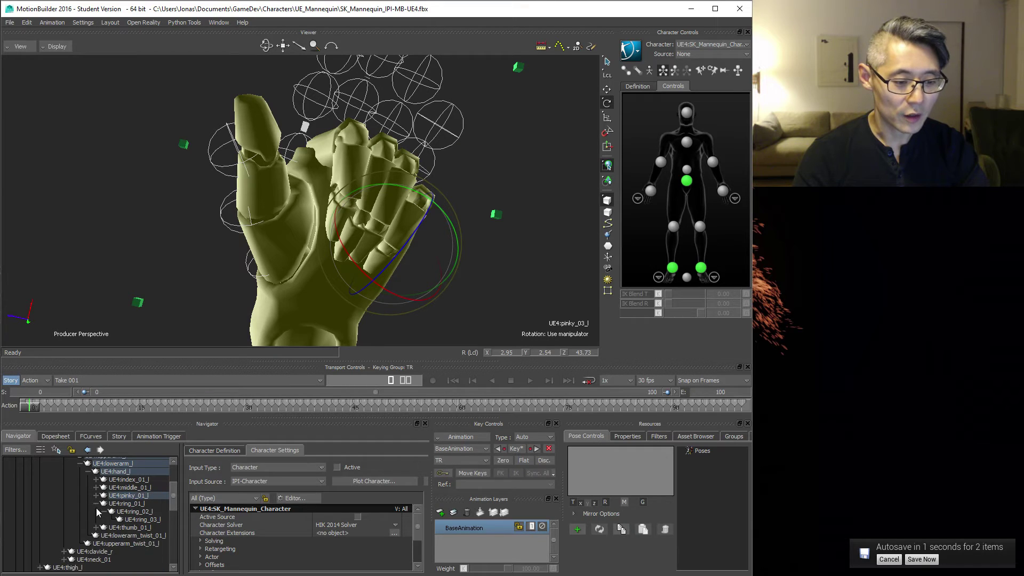
pyautogui.click(96, 503)
# - Rotate index_01_l and middle_01_l toward the palm, middle ending about 88.5° on Z
pyautogui.click(128, 479)
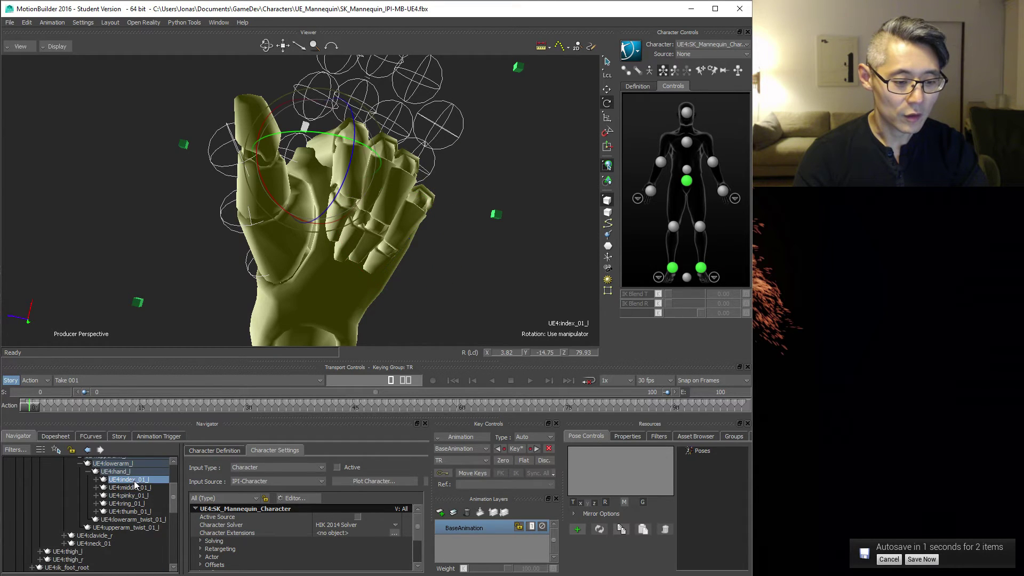
pyautogui.moveTo(300, 134); pyautogui.dragTo(149, 215)
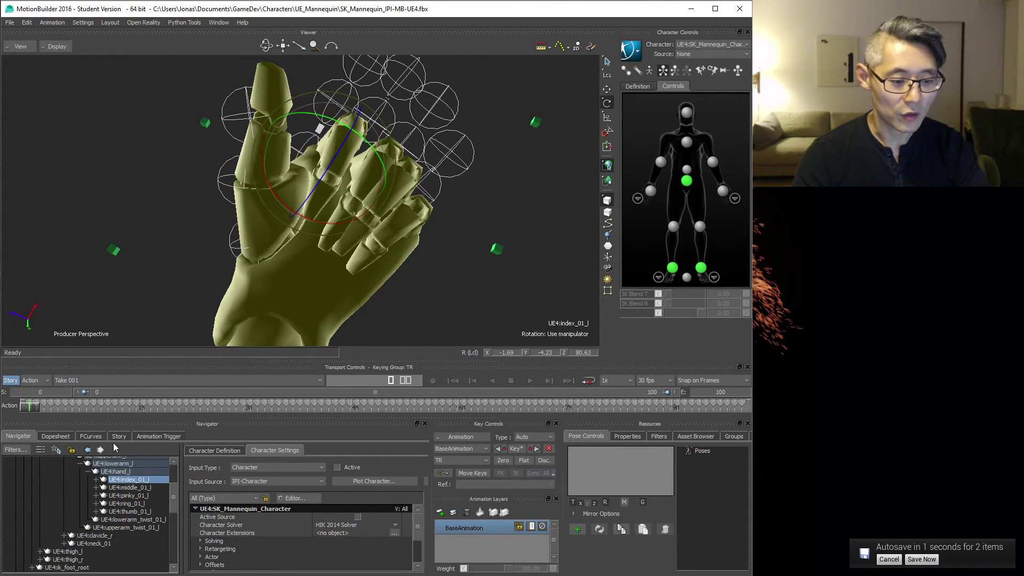
pyautogui.click(127, 487)
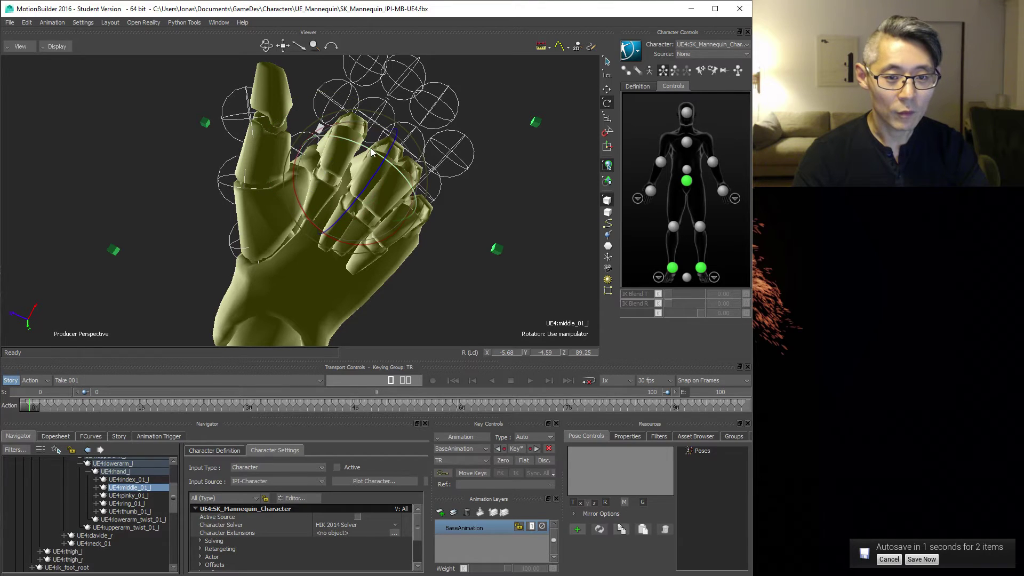
pyautogui.moveTo(371, 151); pyautogui.dragTo(369, 153)
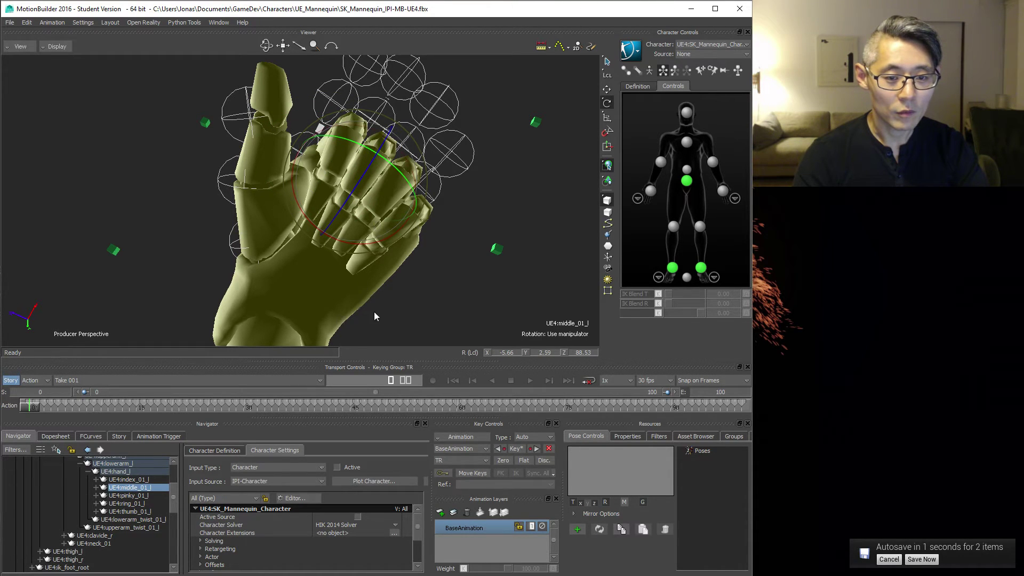
pyautogui.moveTo(322, 273); pyautogui.dragTo(248, 200)
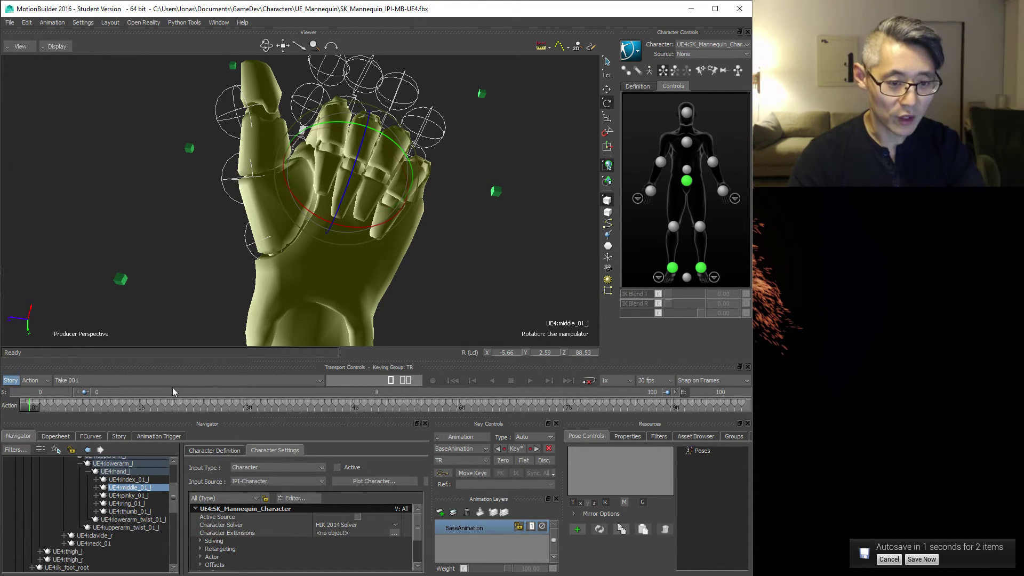
# - Swing thumb_01_l across the palm and bend thumb_02_l inward
pyautogui.click(135, 511)
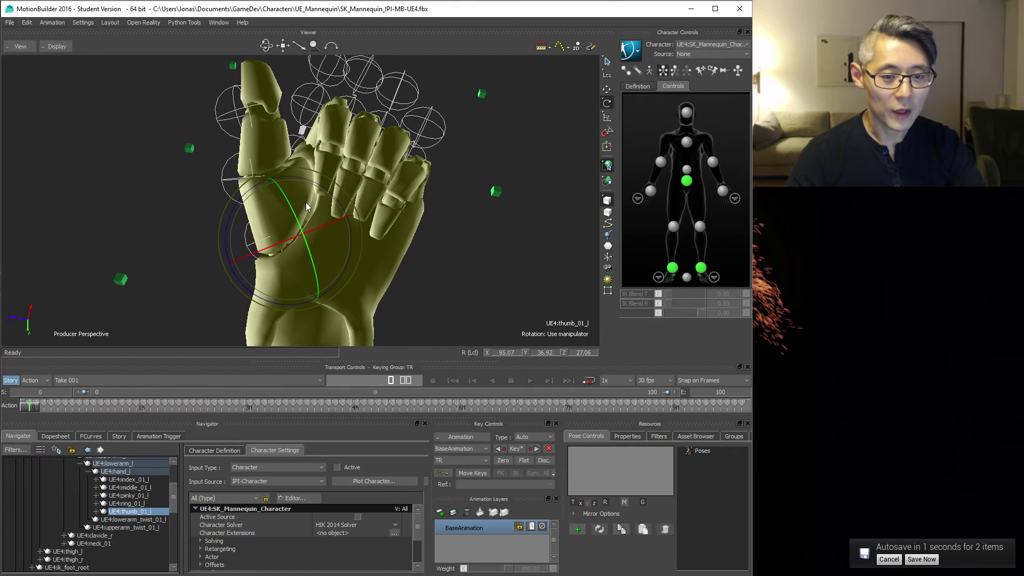
pyautogui.moveTo(302, 202); pyautogui.dragTo(322, 213)
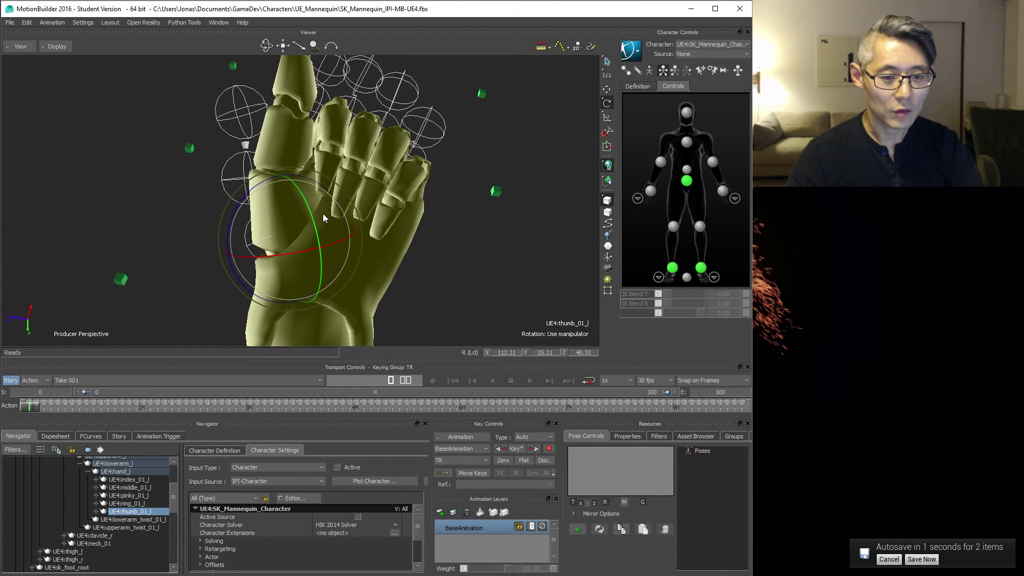
pyautogui.click(96, 512)
pyautogui.click(133, 520)
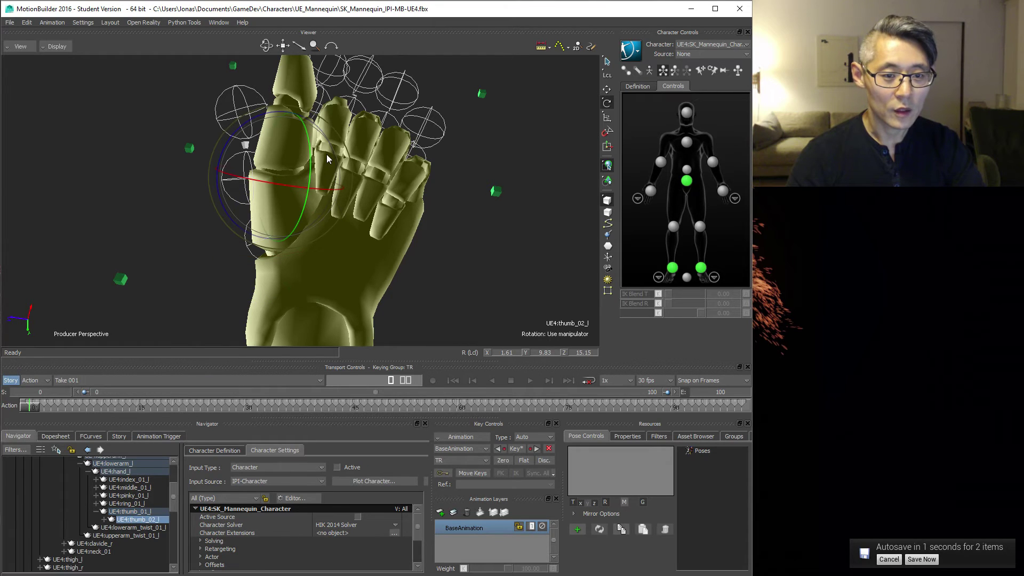
pyautogui.moveTo(328, 158); pyautogui.dragTo(336, 173)
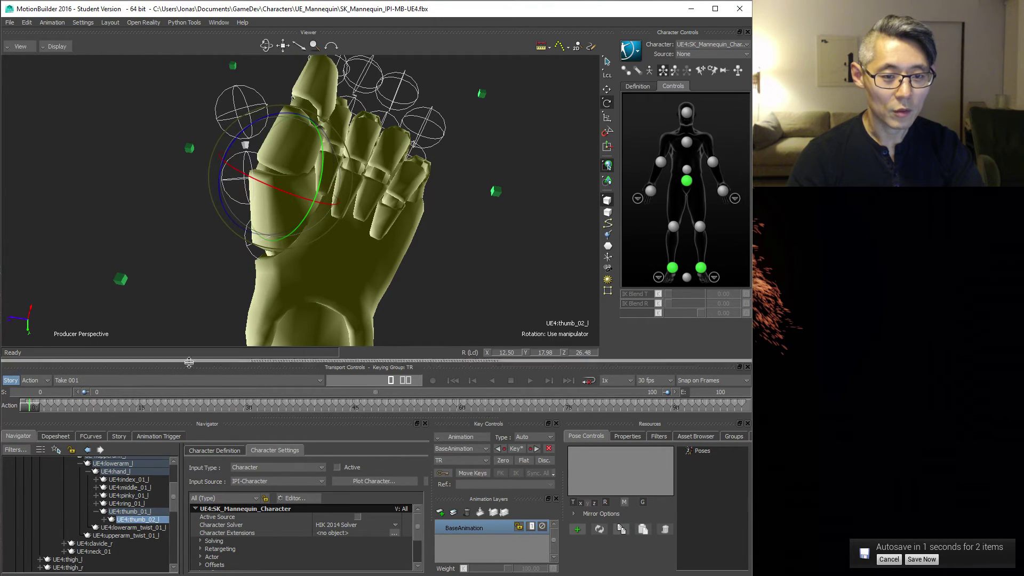
# - Bend and twist thumb_03_l around Z and Y, then fine-tune the tip and thumb_02_l
pyautogui.click(104, 519)
pyautogui.click(143, 527)
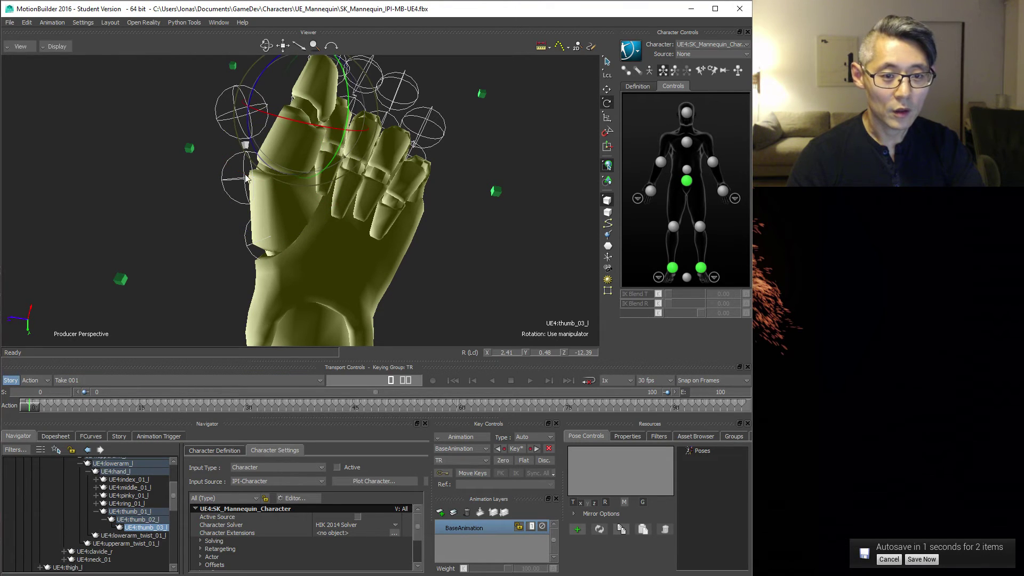
pyautogui.moveTo(244, 141); pyautogui.dragTo(247, 93)
pyautogui.moveTo(313, 144)
pyautogui.mouseDown()
pyautogui.moveTo(320, 128)
pyautogui.moveTo(302, 141)
pyautogui.mouseUp()
pyautogui.keyDown('ctrl'); pyautogui.keyDown('shift'); pyautogui.moveTo(190, 121); pyautogui.dragTo(164, 229); pyautogui.keyUp('shift'); pyautogui.keyUp('ctrl')
pyautogui.moveTo(248, 324); pyautogui.dragTo(245, 319)
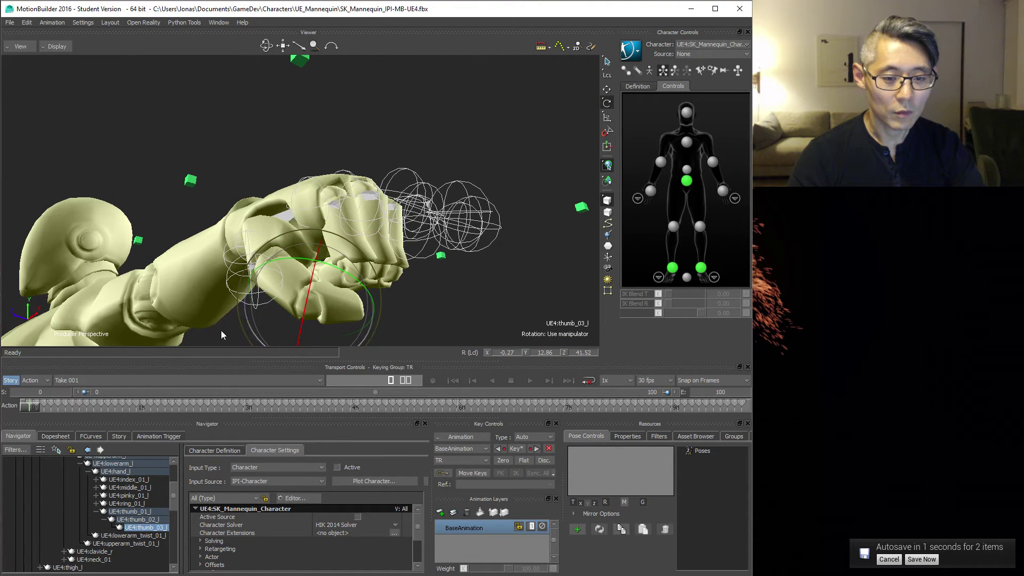
pyautogui.click(138, 519)
pyautogui.moveTo(277, 321); pyautogui.dragTo(242, 186)
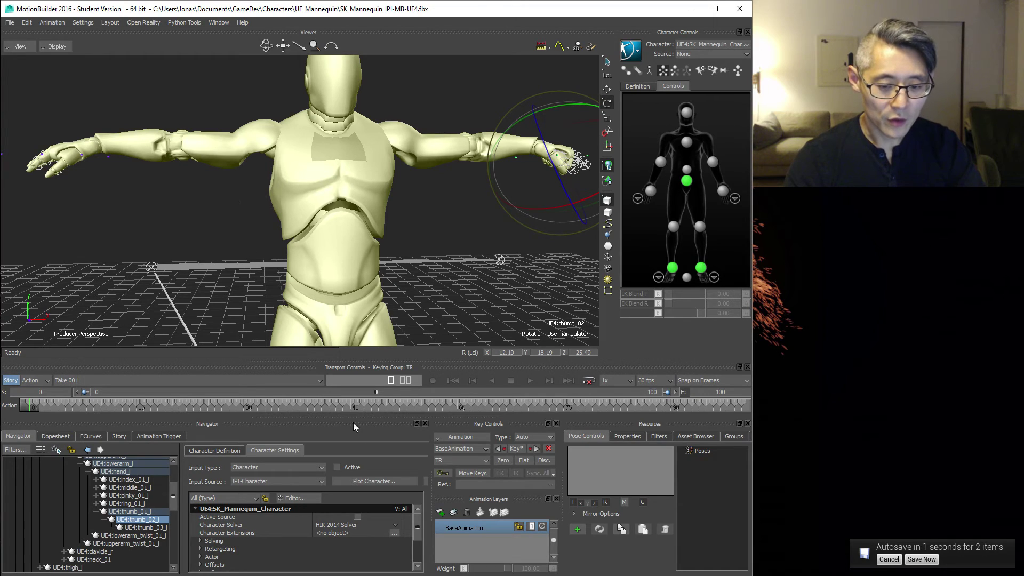
# - Add AnimLayer1 and key hand_l with all its finger bones at frame 0
pyautogui.click(440, 513)
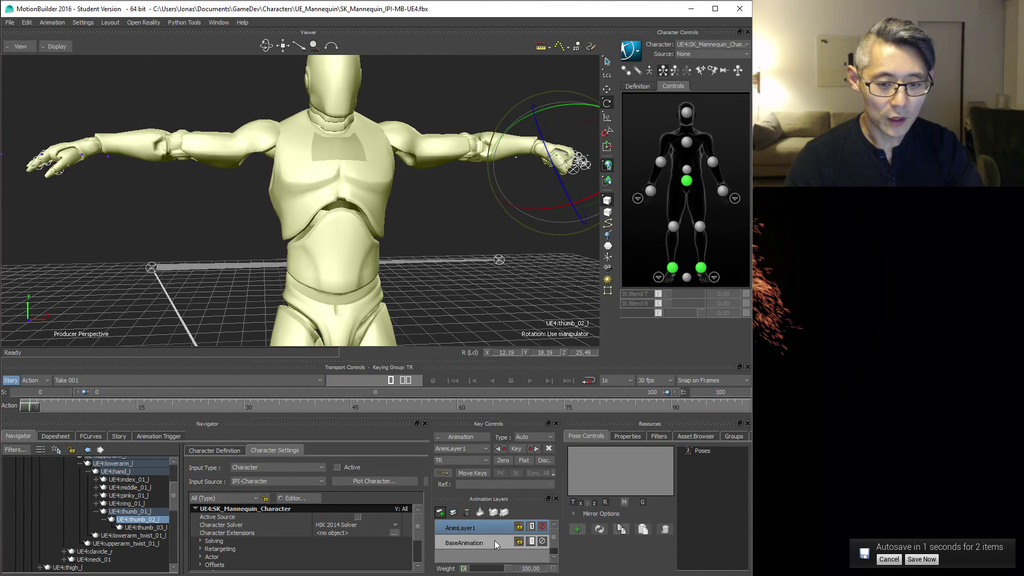
pyautogui.scroll(2, 126, 512)
pyautogui.click(126, 488)
pyautogui.rightClick(126, 492)
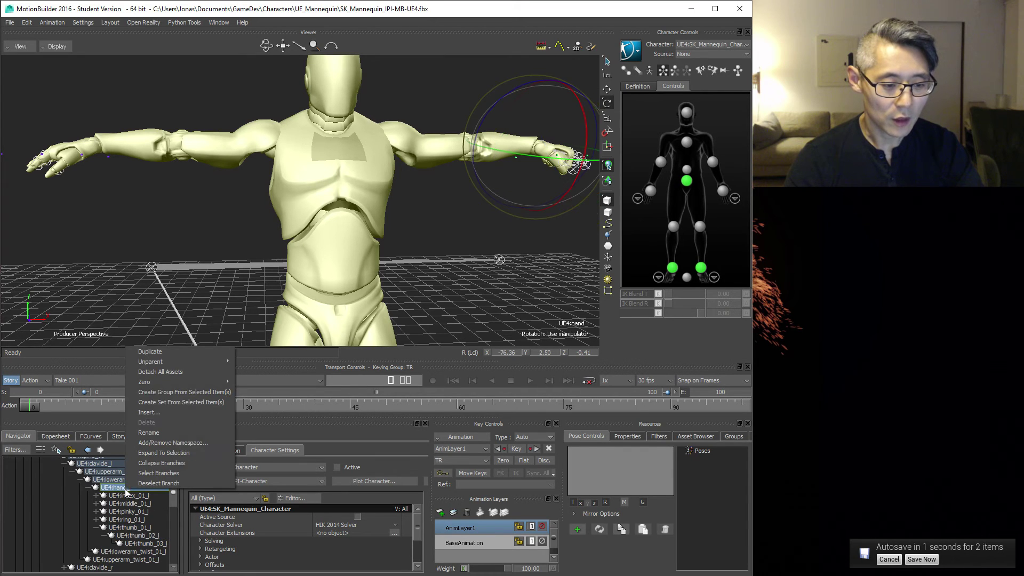
pyautogui.click(161, 473)
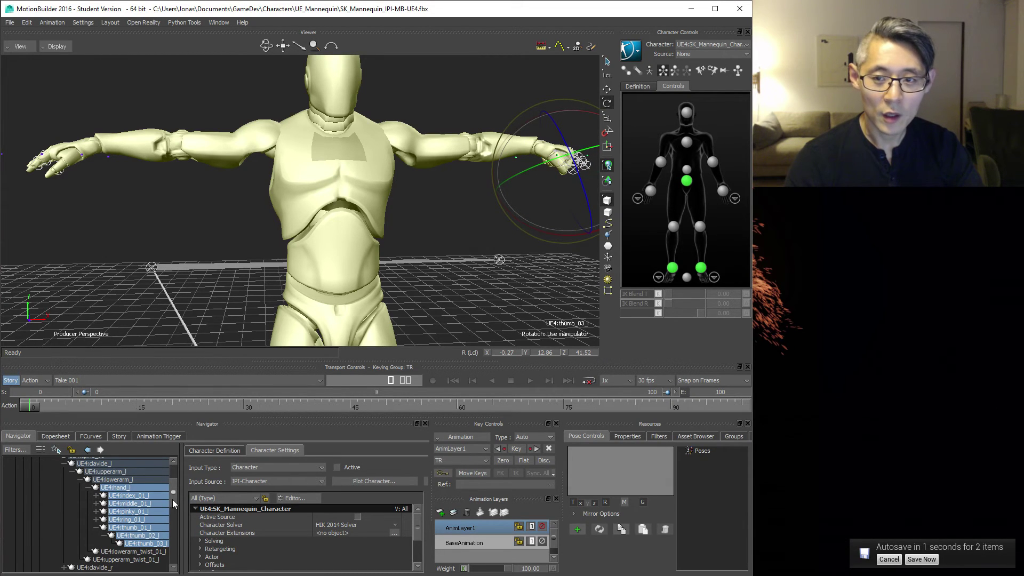
pyautogui.click(517, 449)
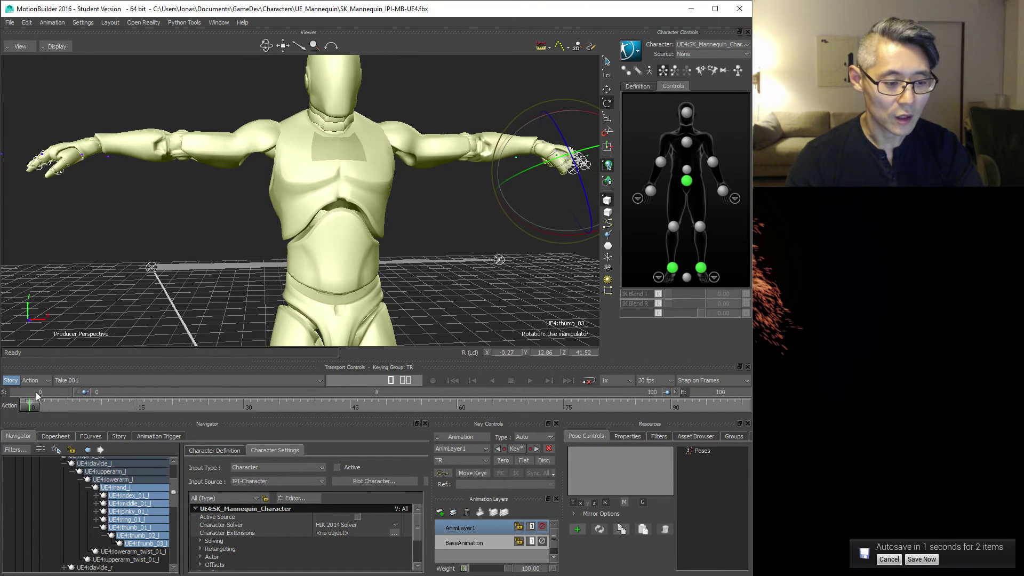
# - Play back to check the fist pose, then return the timeline to frame 0
pyautogui.click(531, 380)
pyautogui.click(510, 380)
pyautogui.moveTo(310, 407); pyautogui.dragTo(17, 412)
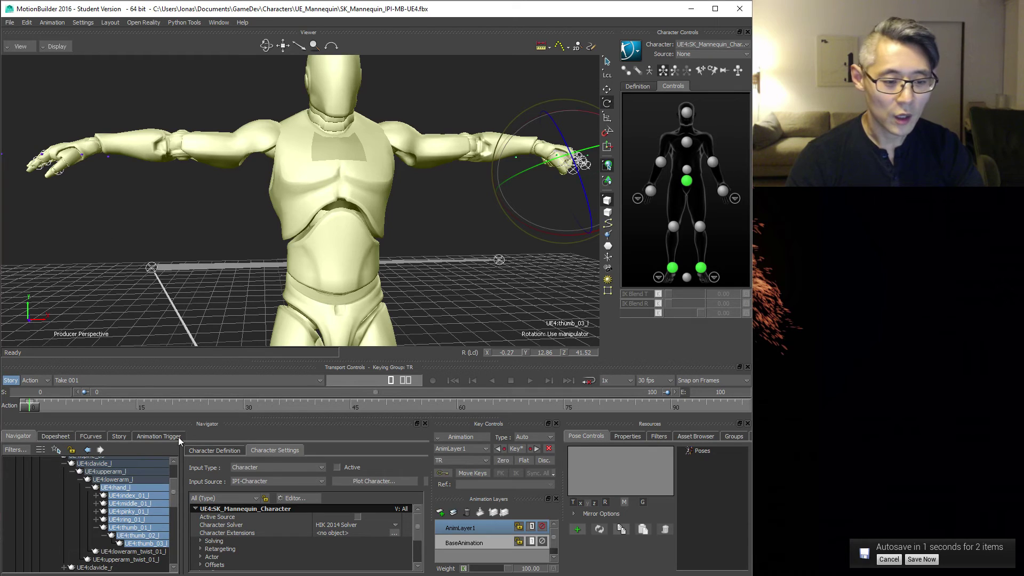
pyautogui.scroll(10, 176, 470)
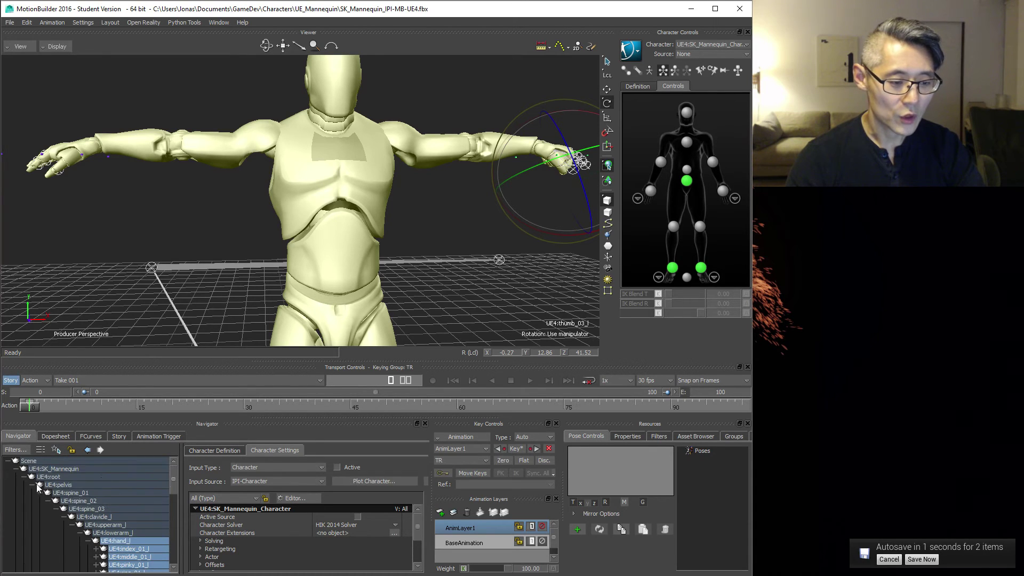
# - Plot UE4:SK_Mannequin_Character onto a Control Rig with the current plot options
pyautogui.click(16, 469)
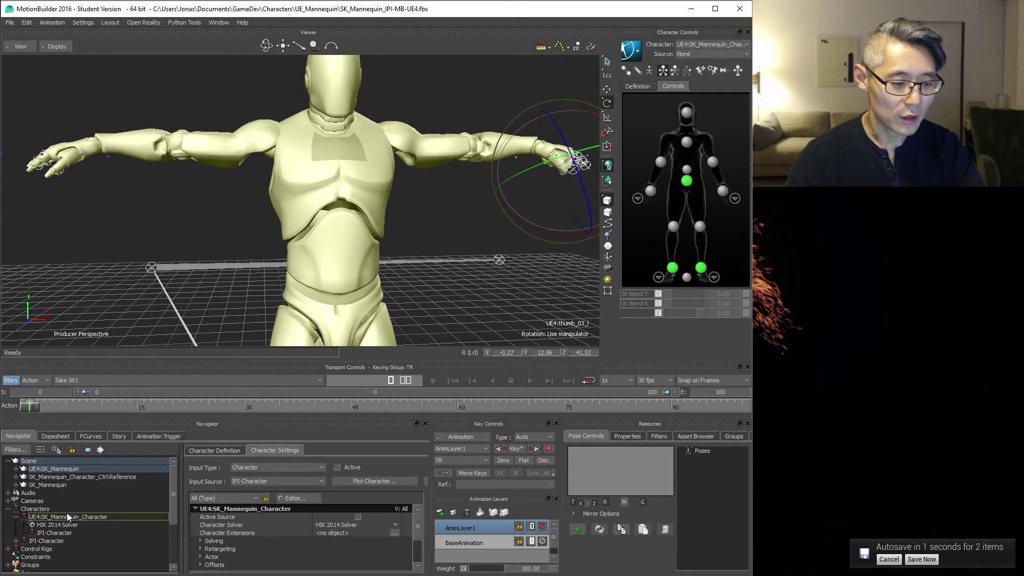
pyautogui.scroll(-1, 64, 513)
pyautogui.click(52, 501)
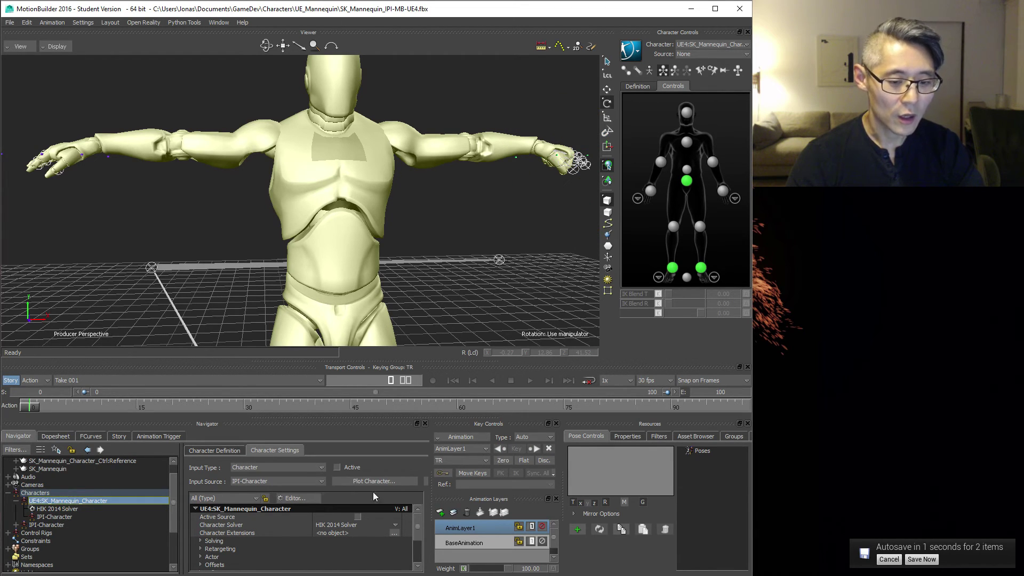
pyautogui.click(355, 482)
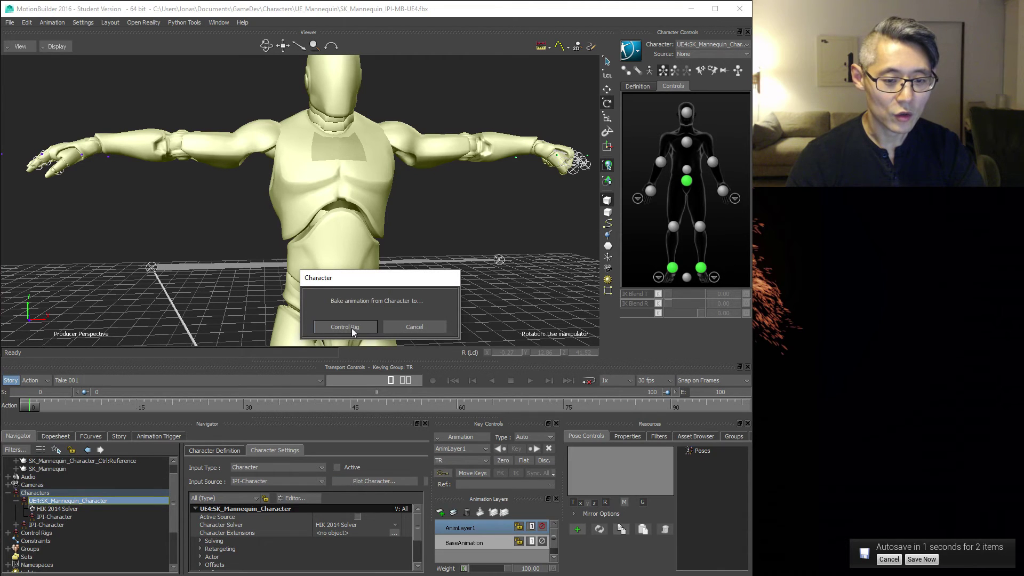
pyautogui.click(349, 326)
pyautogui.click(384, 408)
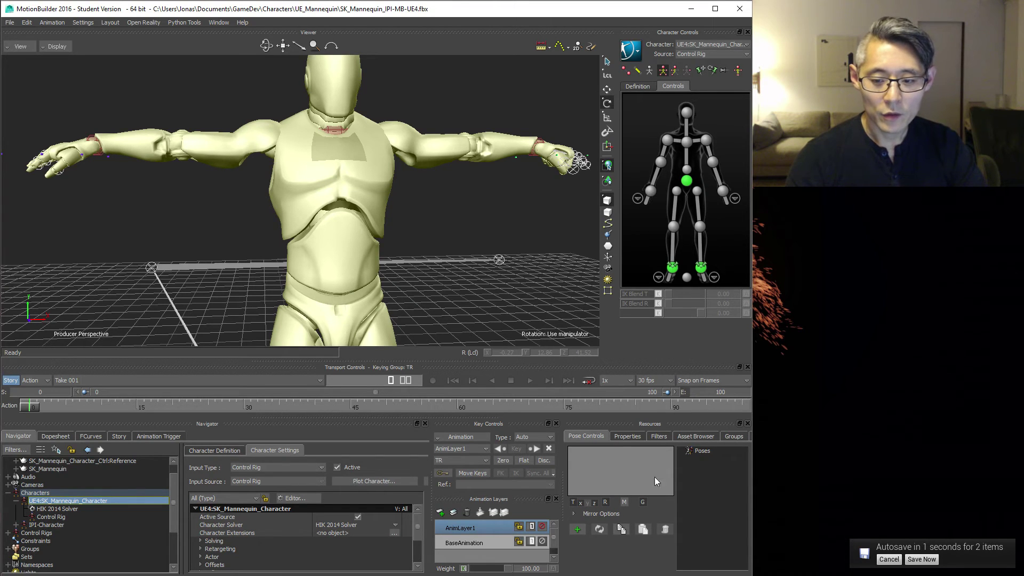
pyautogui.click(627, 436)
pyautogui.click(587, 436)
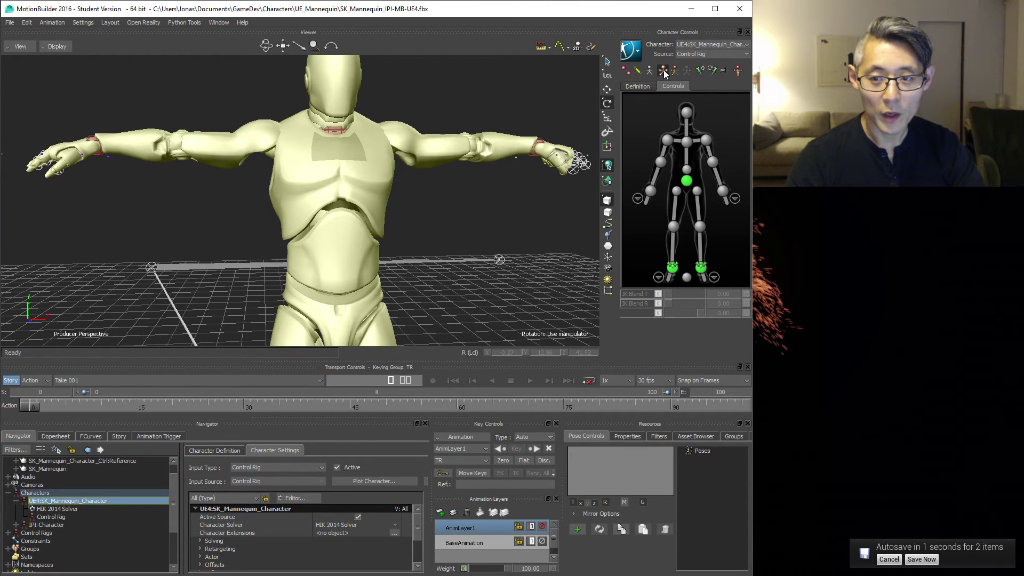
# - Select the hips effector and save the character's current pose as UE4:SK_Mannequin
pyautogui.click(687, 182)
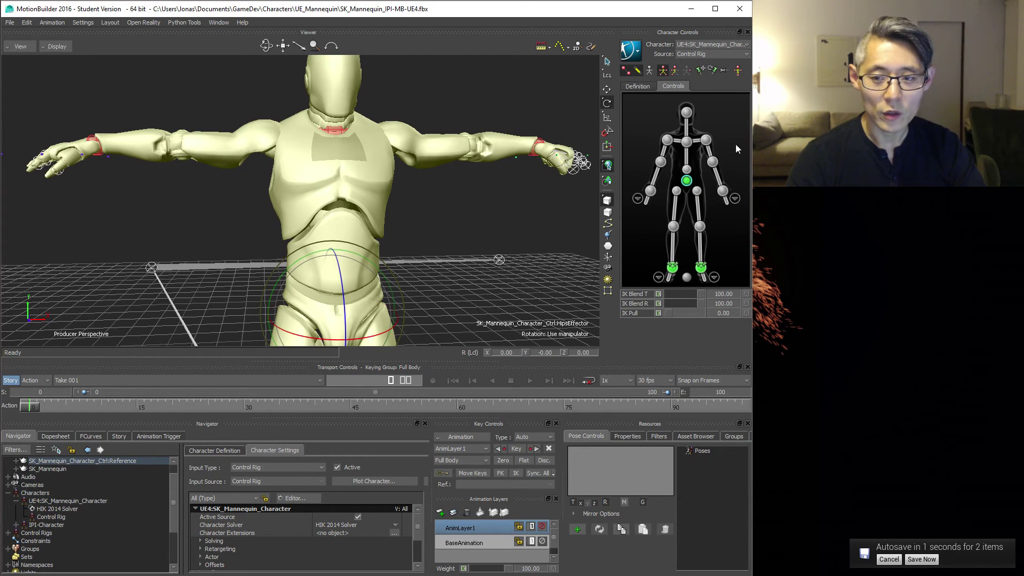
pyautogui.click(578, 531)
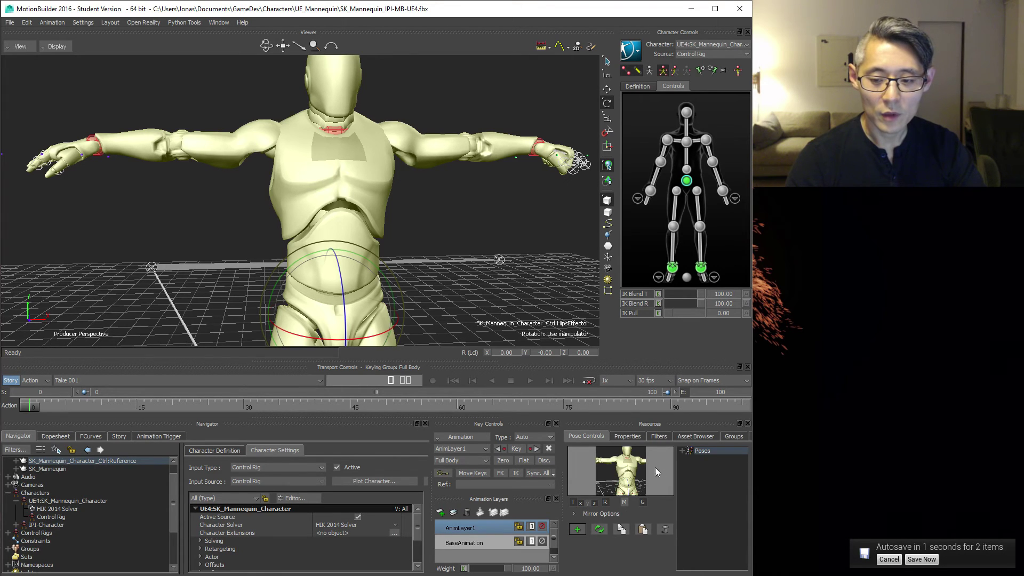
pyautogui.click(682, 453)
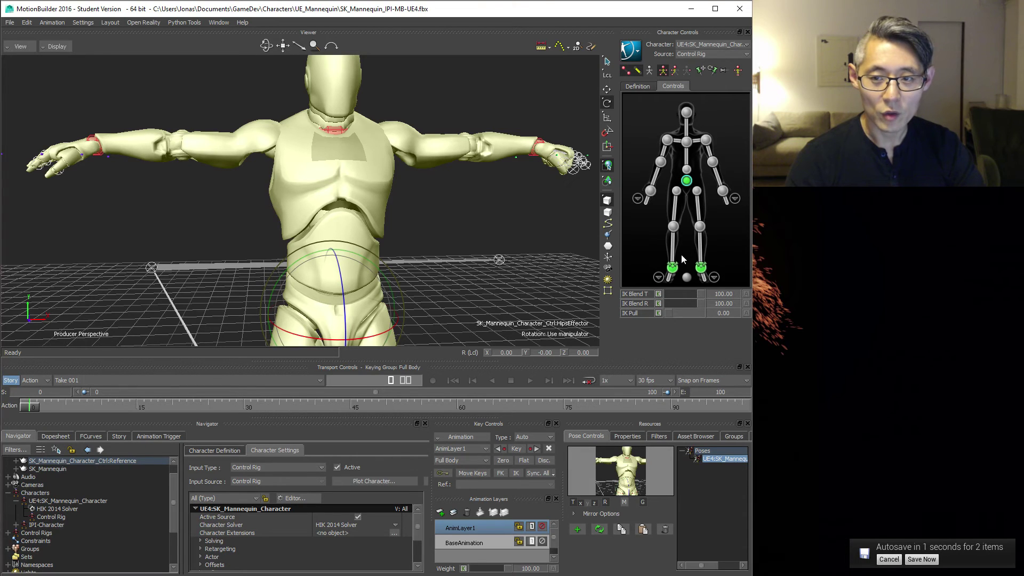
# - Switch to body-part keying and select the index, middle, ring, pinky and thumb effectors
pyautogui.click(674, 70)
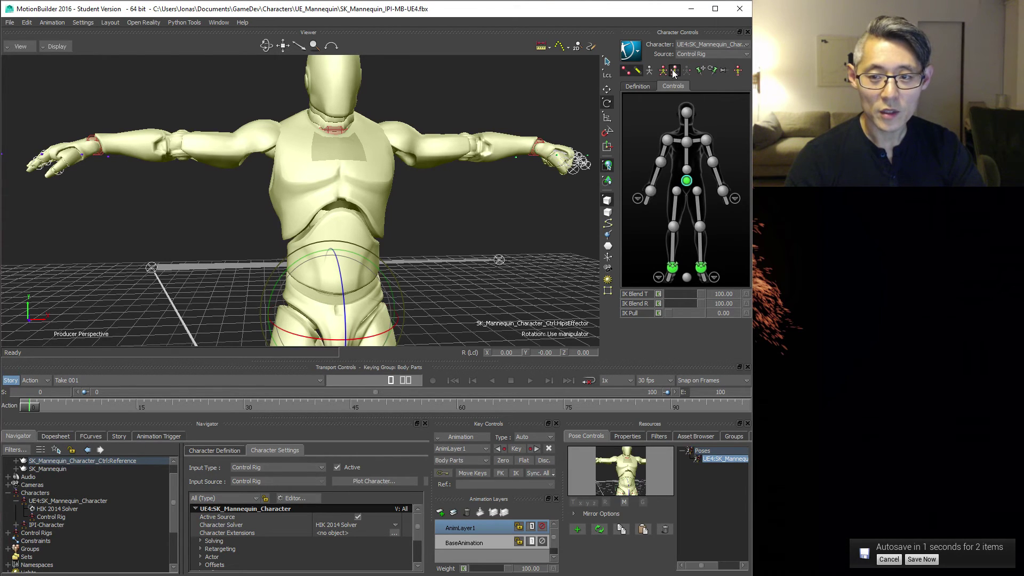
pyautogui.click(638, 199)
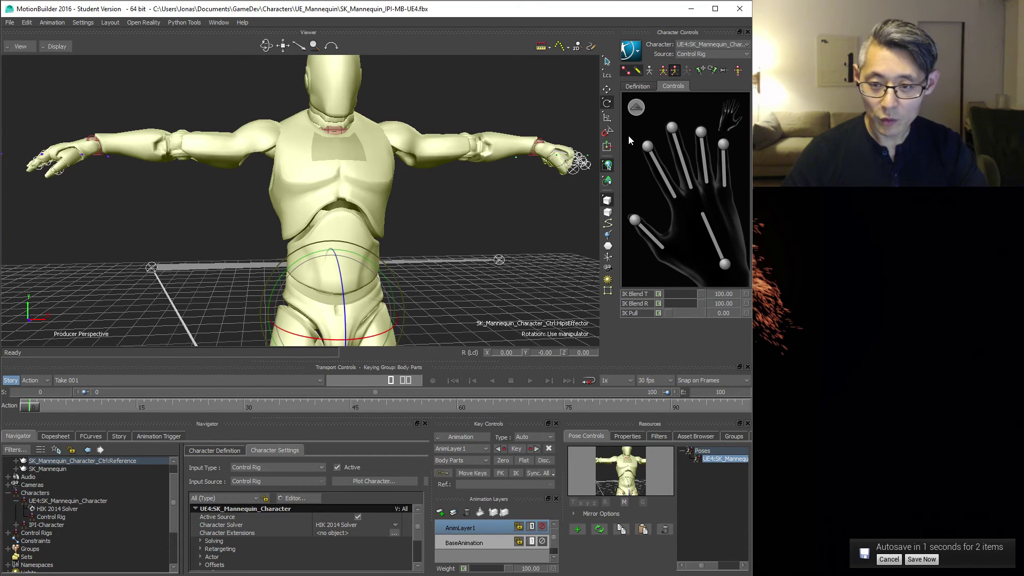
pyautogui.moveTo(628, 122); pyautogui.dragTo(735, 164)
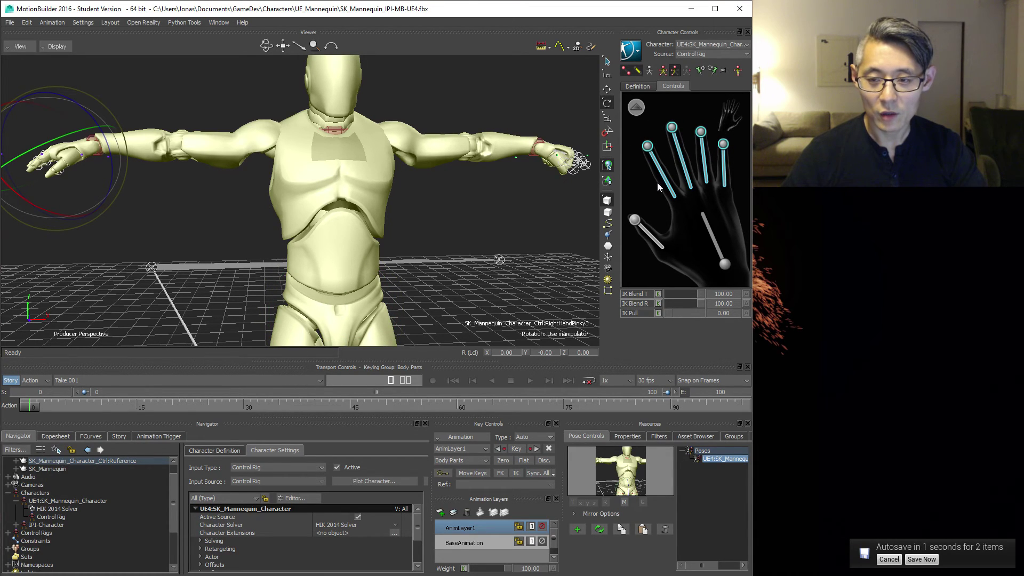
pyautogui.keyDown('shift'); pyautogui.moveTo(647, 238); pyautogui.dragTo(648, 241); pyautogui.keyUp('shift')
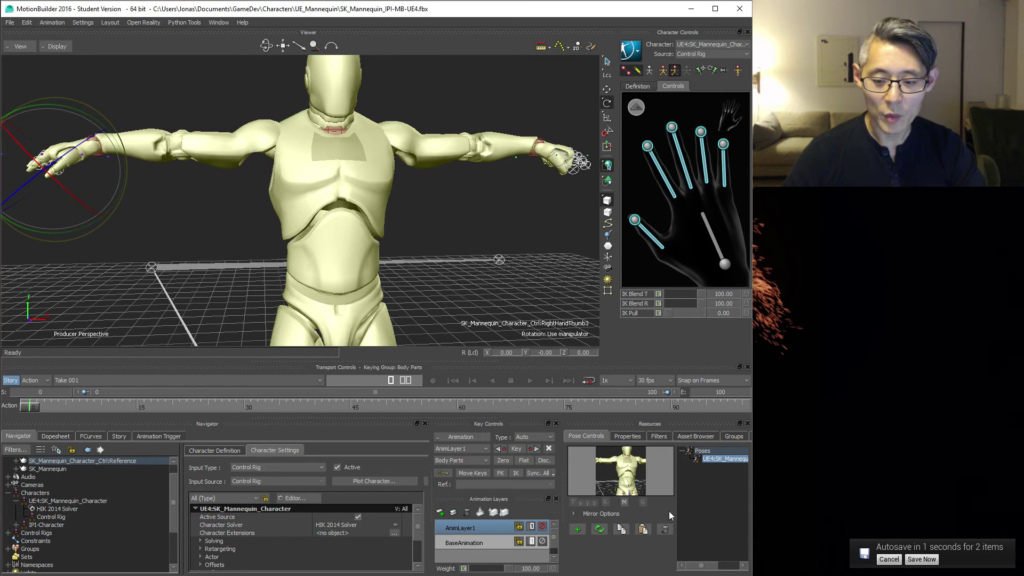
# - Apply the stored fist pose mirrored to the left hand and key it
pyautogui.click(624, 503)
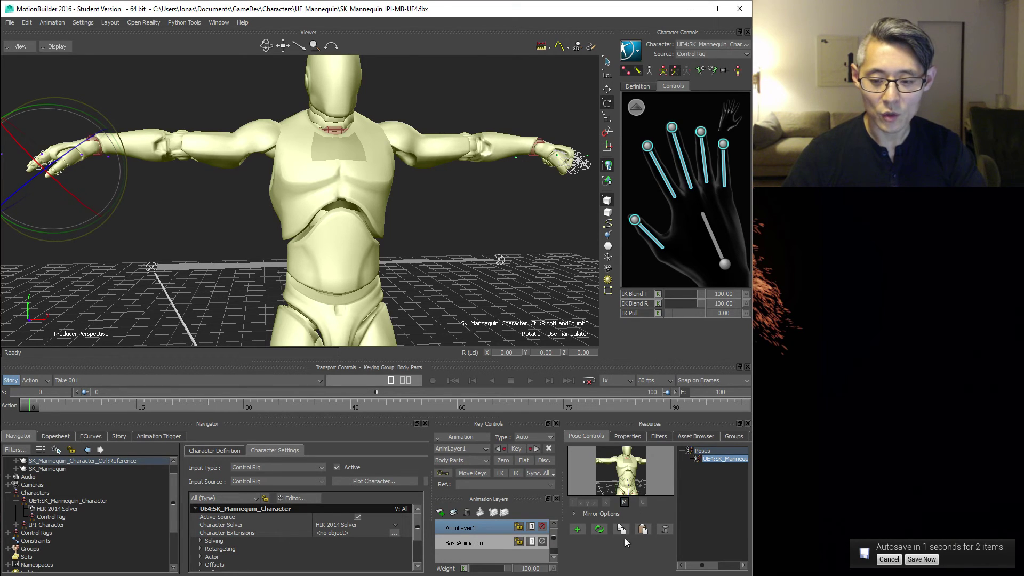
pyautogui.doubleClick(725, 457)
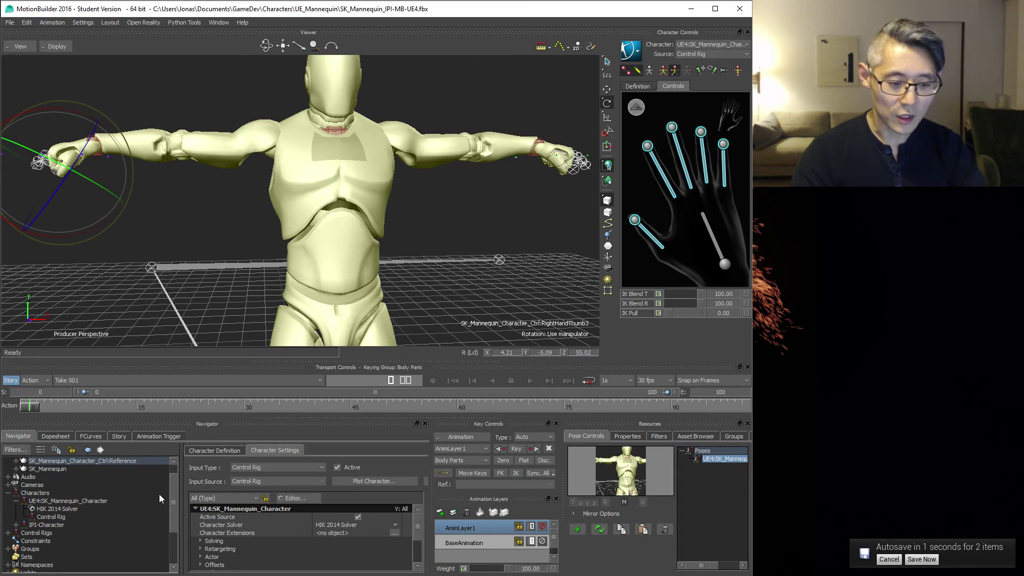
pyautogui.press('k')
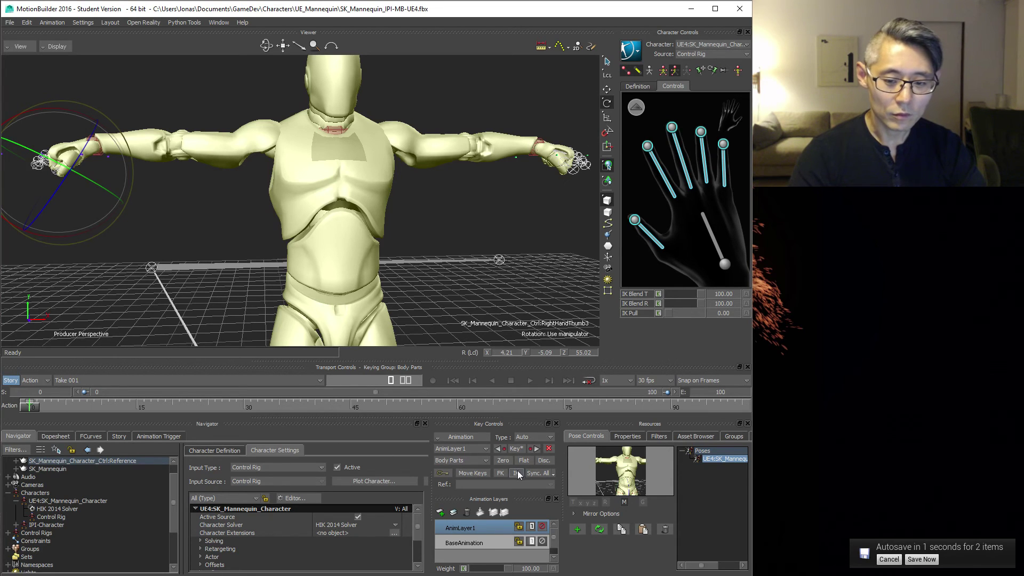
pyautogui.click(517, 449)
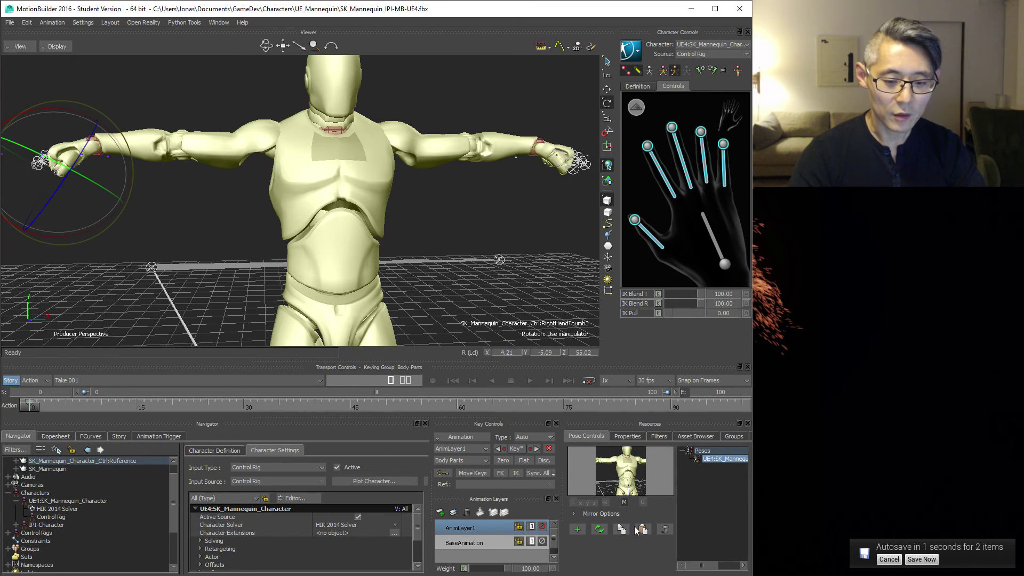
# - Merge AnimLayer1 into BaseAnimation
pyautogui.click(492, 542)
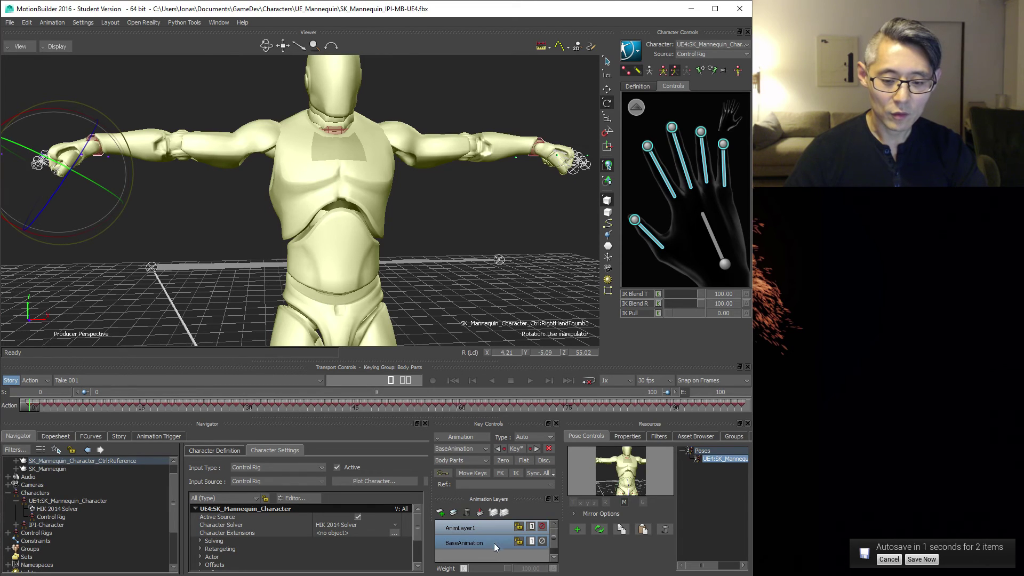
pyautogui.click(493, 527)
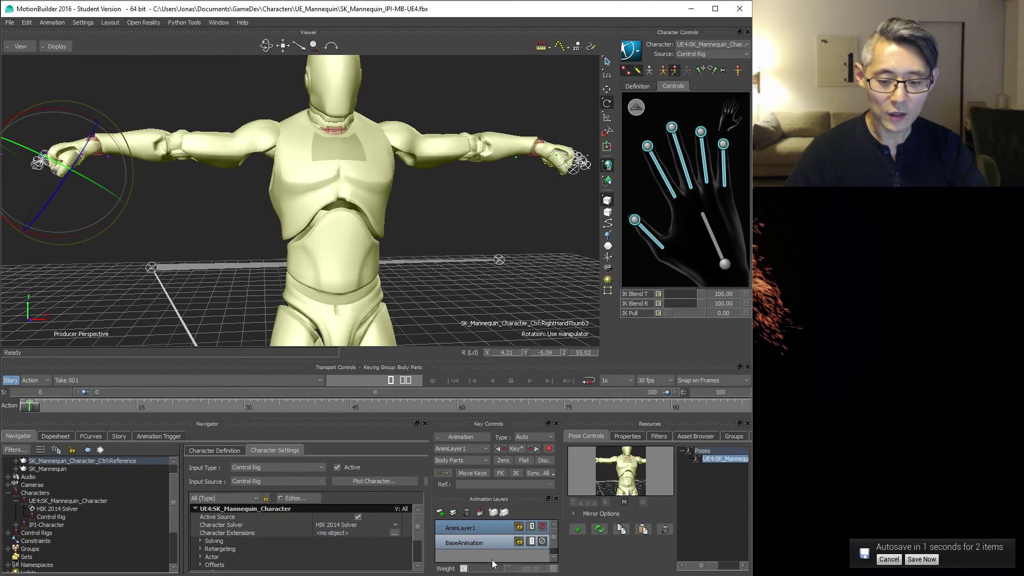
pyautogui.rightClick(497, 544)
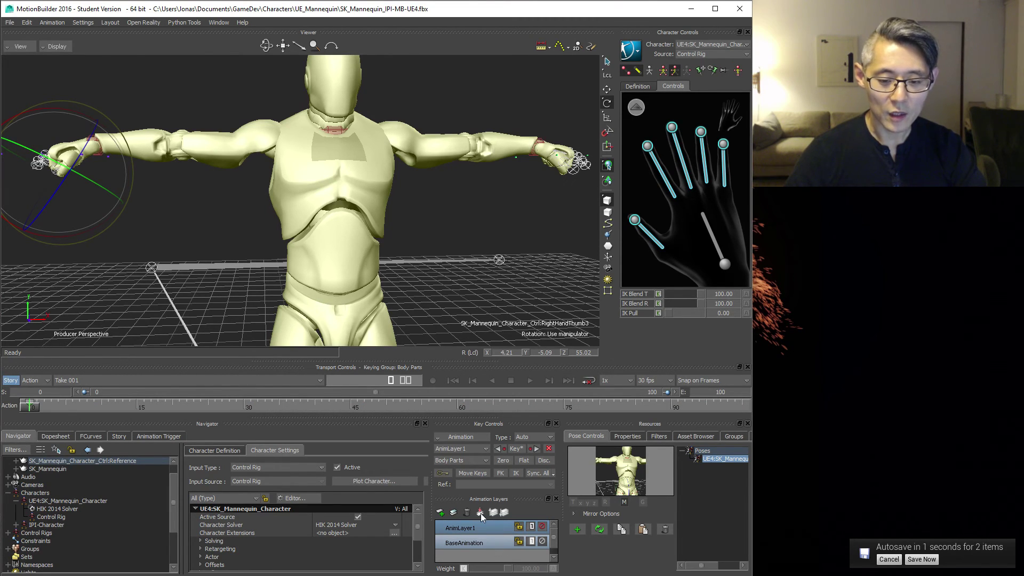
pyautogui.click(505, 528)
pyautogui.click(350, 377)
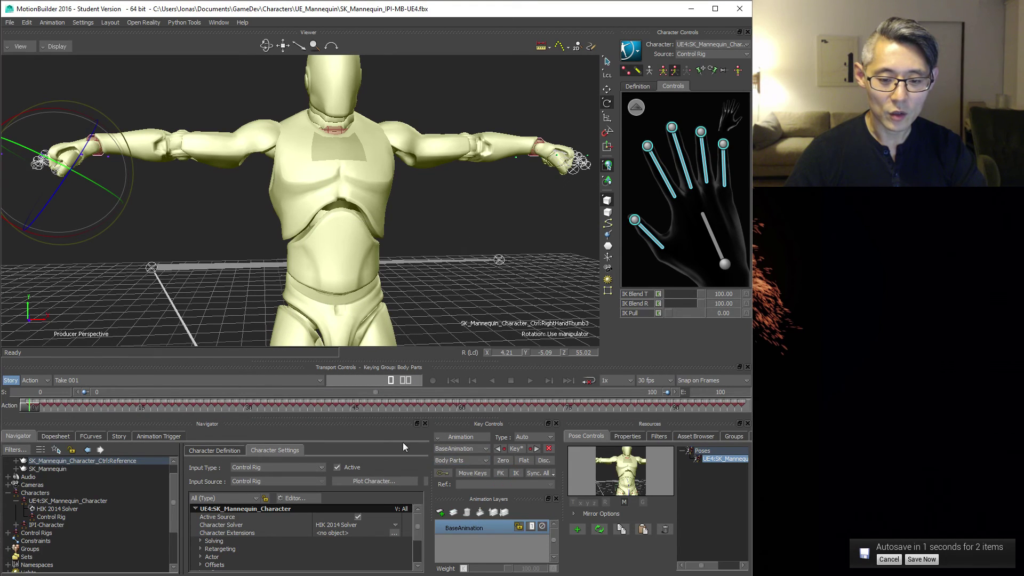
# - Plot the Control Rig animation back onto the skeleton with default options
pyautogui.click(365, 482)
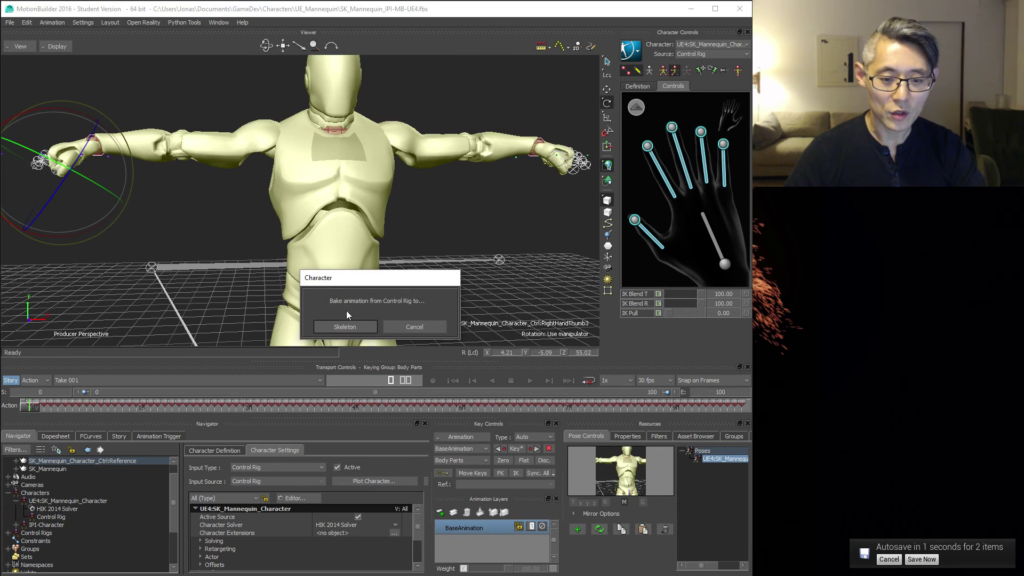
pyautogui.click(344, 327)
pyautogui.click(389, 415)
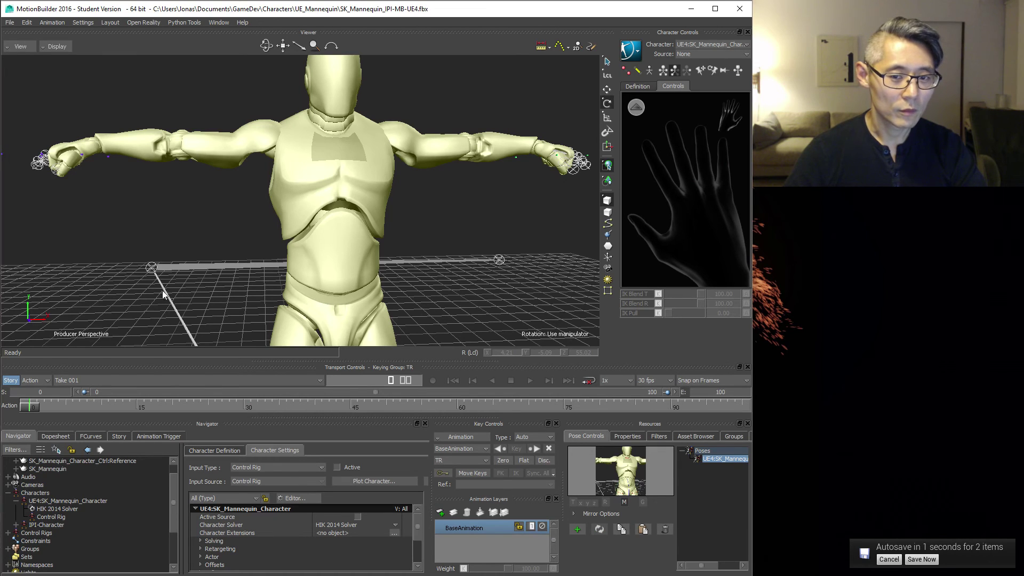
# - Export Take 001 as the motion file HandClosed.fbx
pyautogui.click(9, 24)
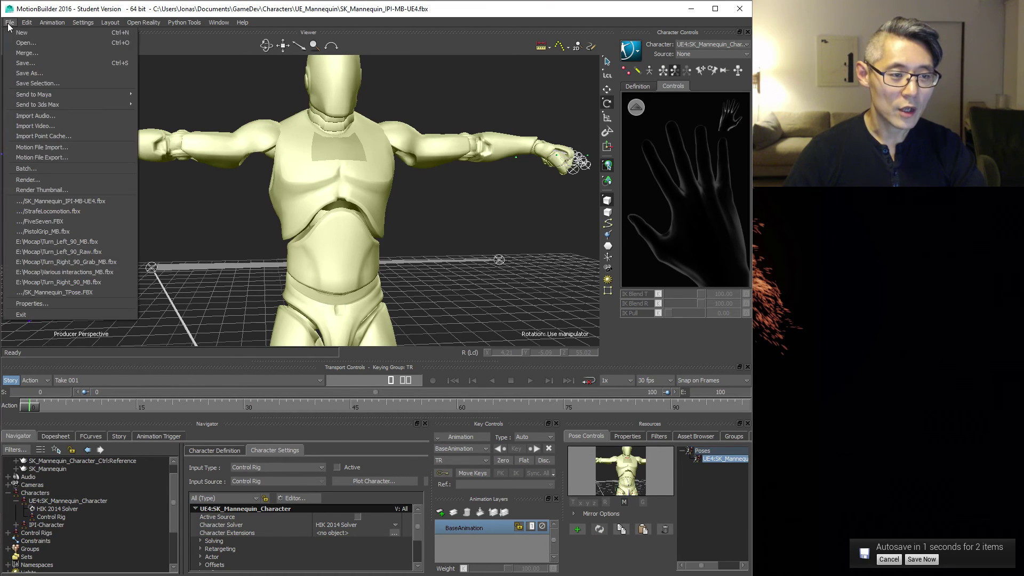
pyautogui.click(58, 157)
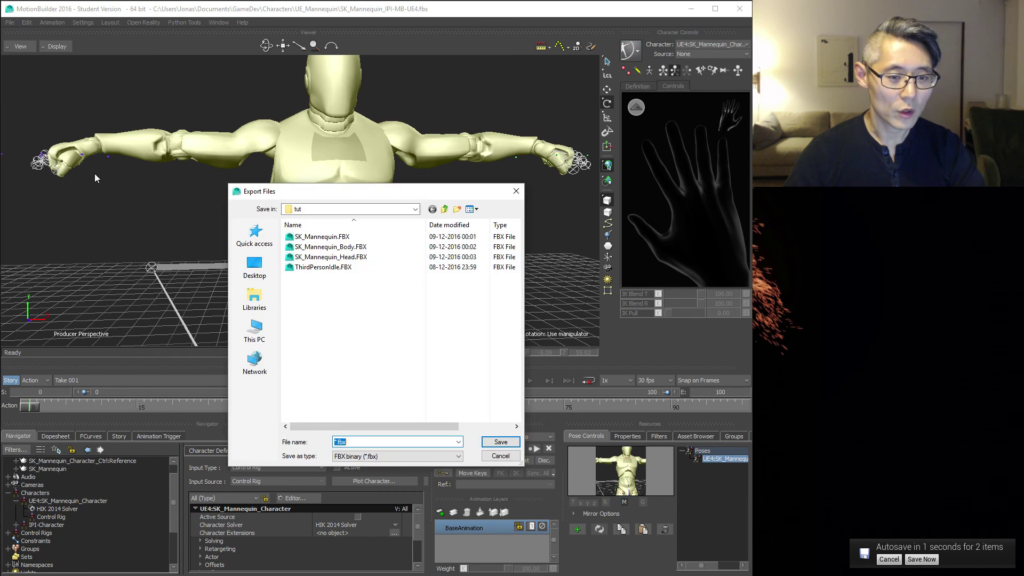
pyautogui.press('Home')
pyautogui.press('Delete')
pyautogui.write('HandClose')
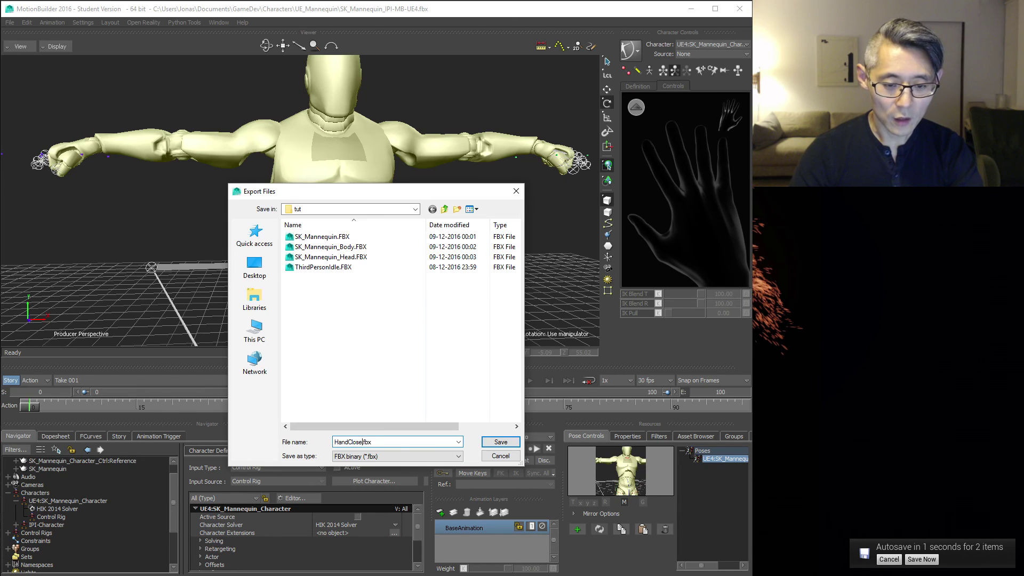
pyautogui.press('Return')
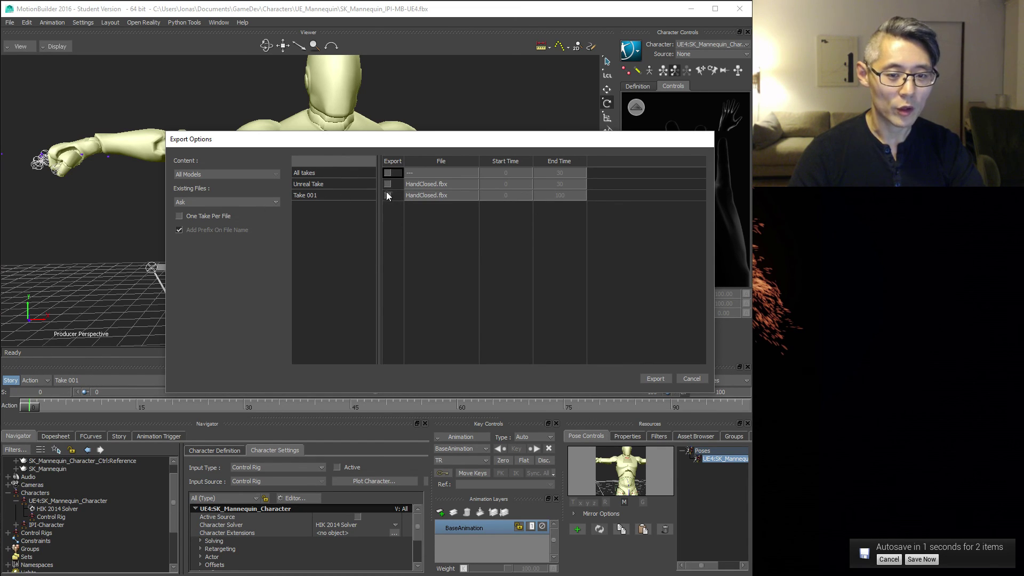
pyautogui.click(656, 378)
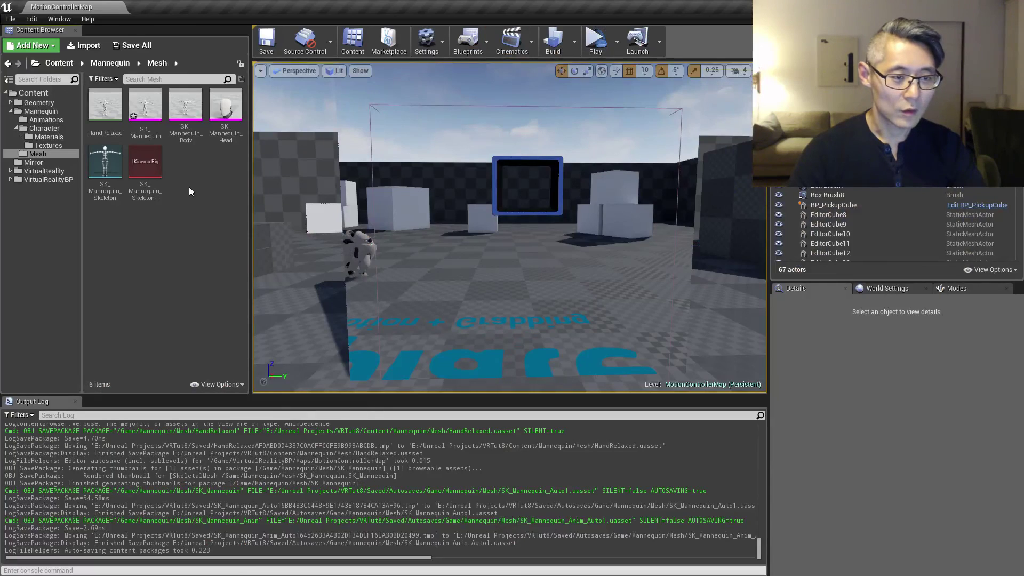
# - Import HandClosed.fbx into the Mesh folder targeting SK_Mannequin_Skeleton
pyautogui.click(85, 46)
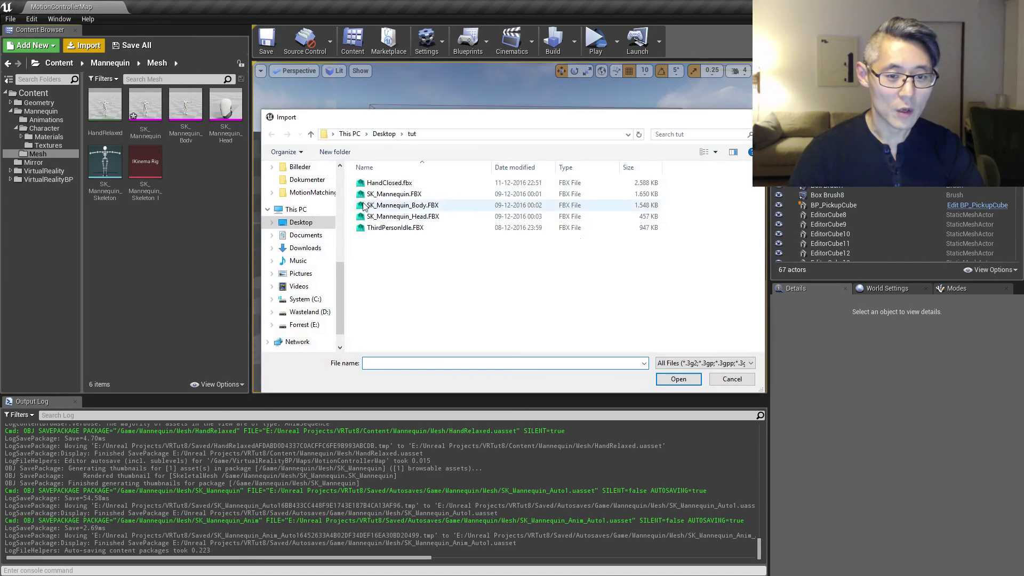
pyautogui.click(388, 183)
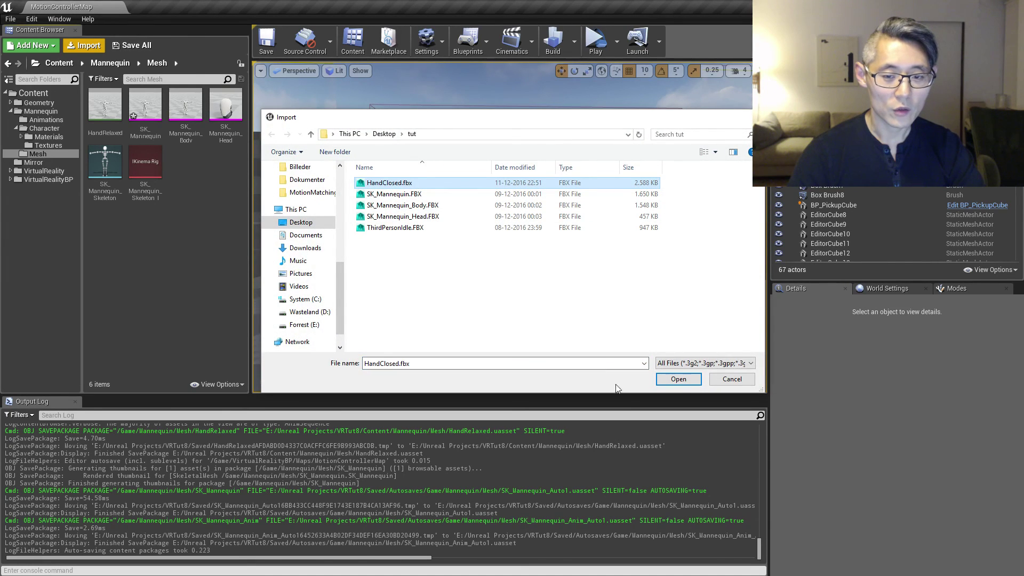
pyautogui.click(678, 379)
pyautogui.click(510, 294)
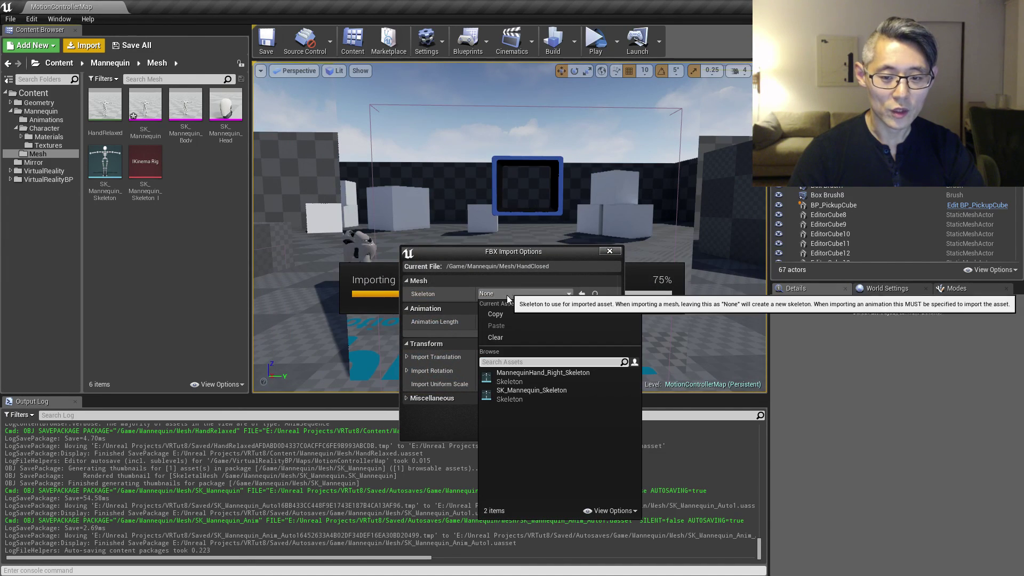
pyautogui.click(521, 394)
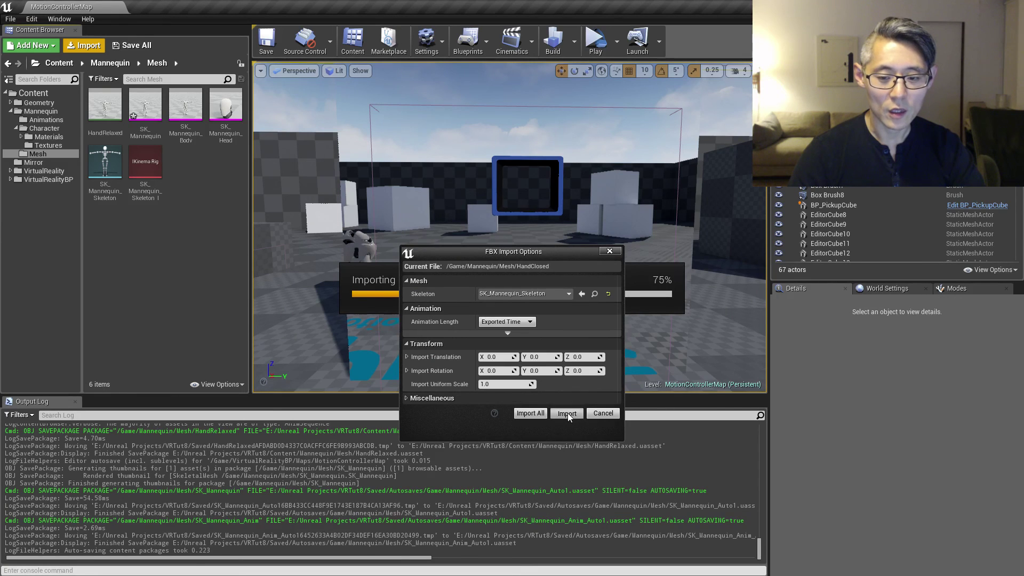
pyautogui.click(567, 413)
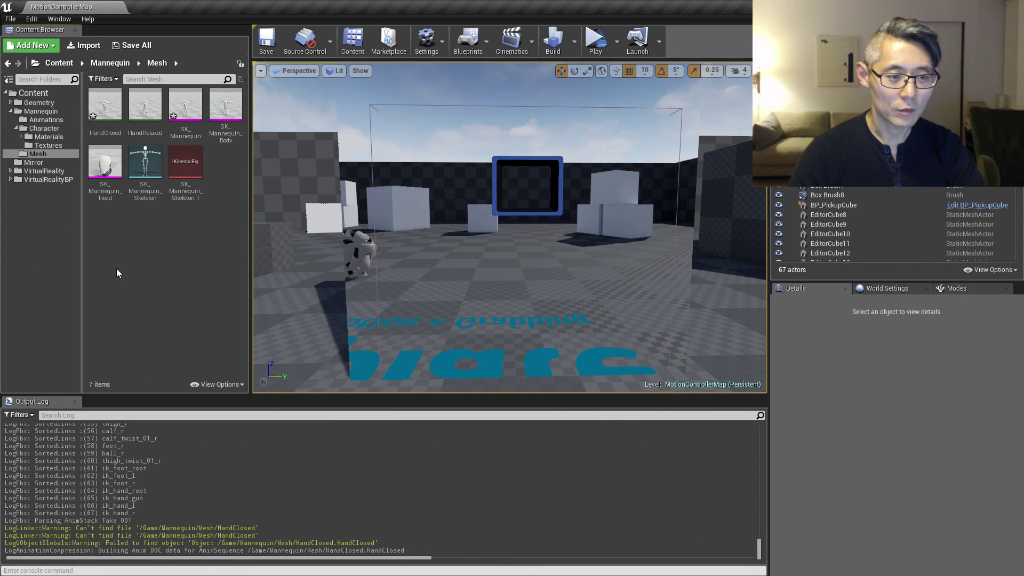
# - Preview the HandClosed animation, checking the left fist up close
pyautogui.doubleClick(105, 110)
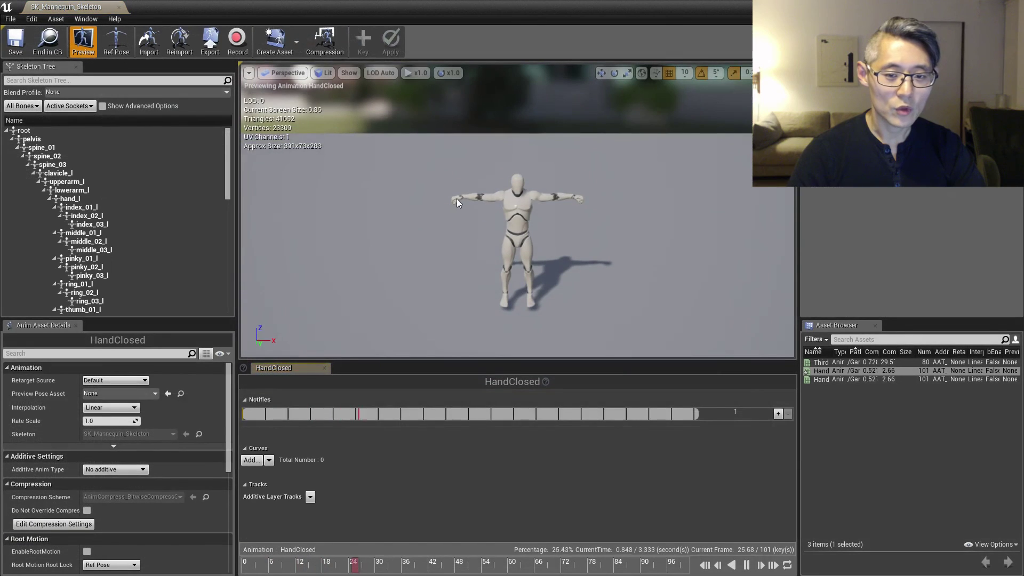
pyautogui.scroll(5, 452, 210)
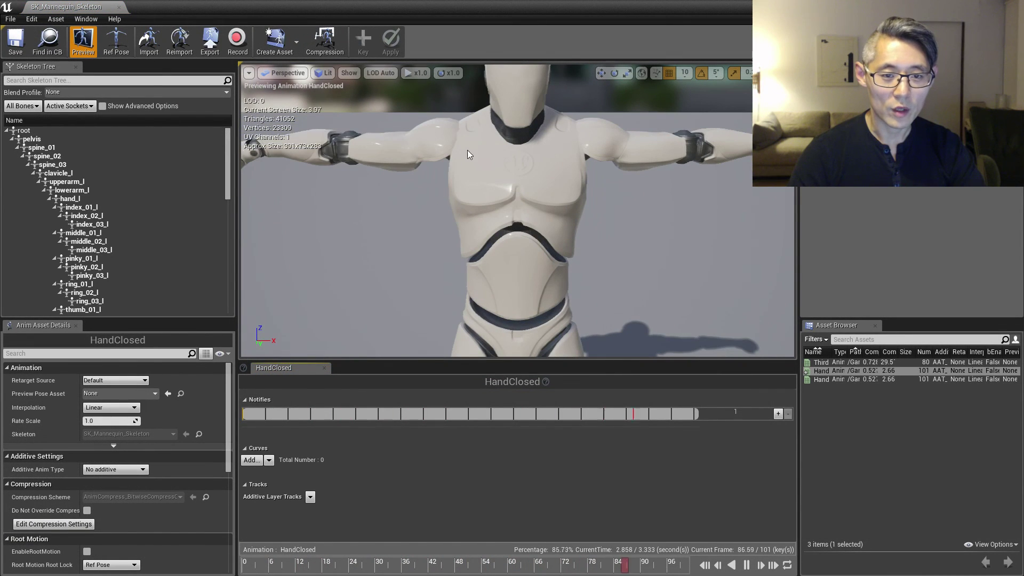
pyautogui.moveTo(469, 154); pyautogui.dragTo(533, 138, button='middle')
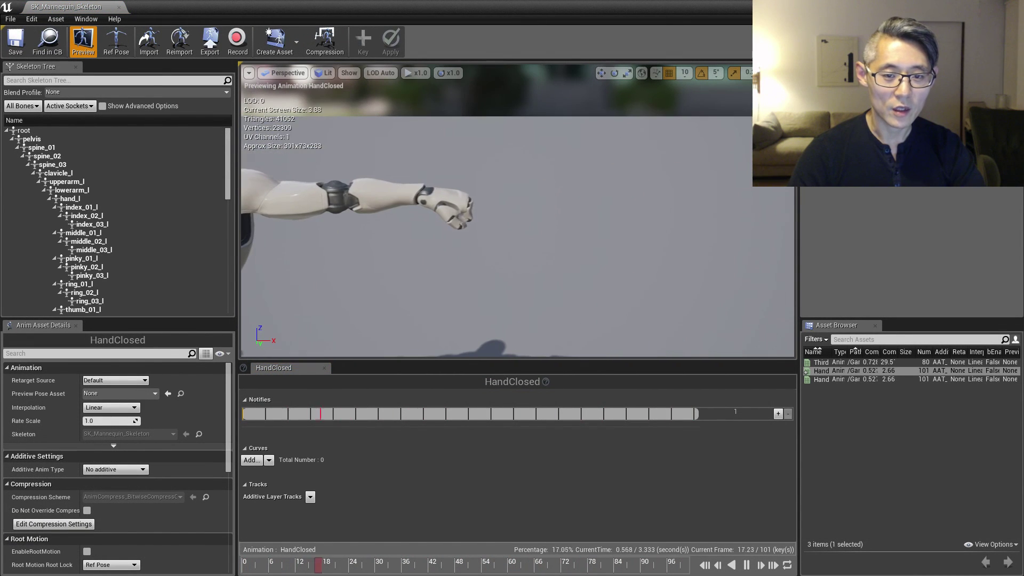
pyautogui.click(119, 7)
# - Preview HandRelaxed, then save HandClosed, HandRelaxed, SK_Mannequin and SK_Mannequin_Anim
pyautogui.doubleClick(144, 110)
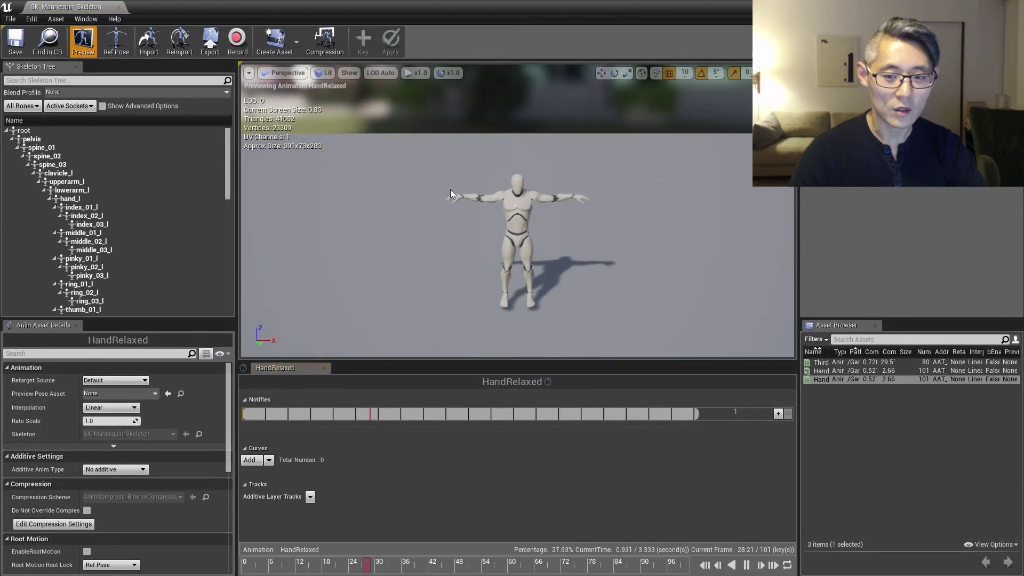
pyautogui.moveTo(517, 213); pyautogui.dragTo(482, 198, button='right')
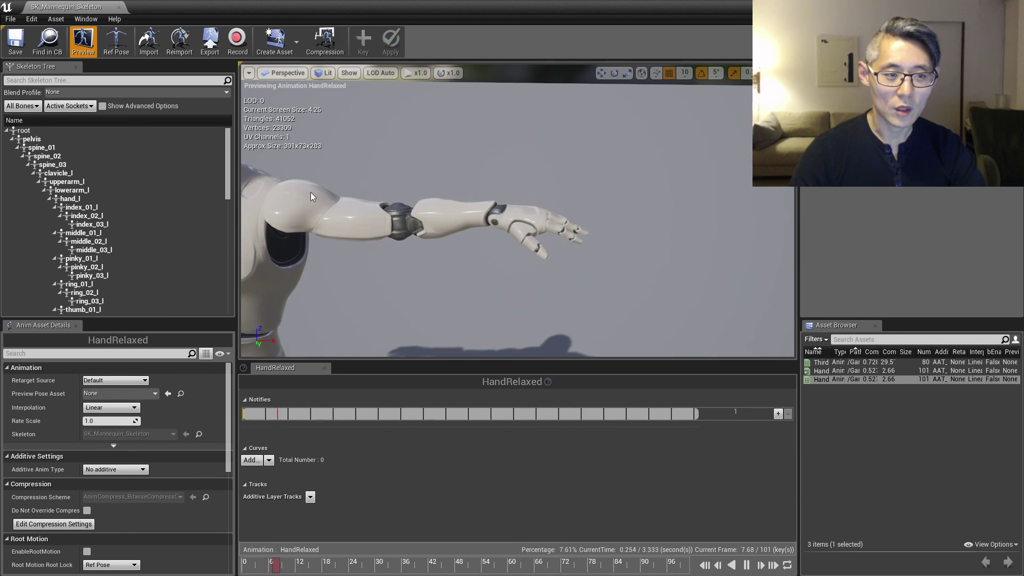
pyautogui.click(119, 6)
pyautogui.click(134, 46)
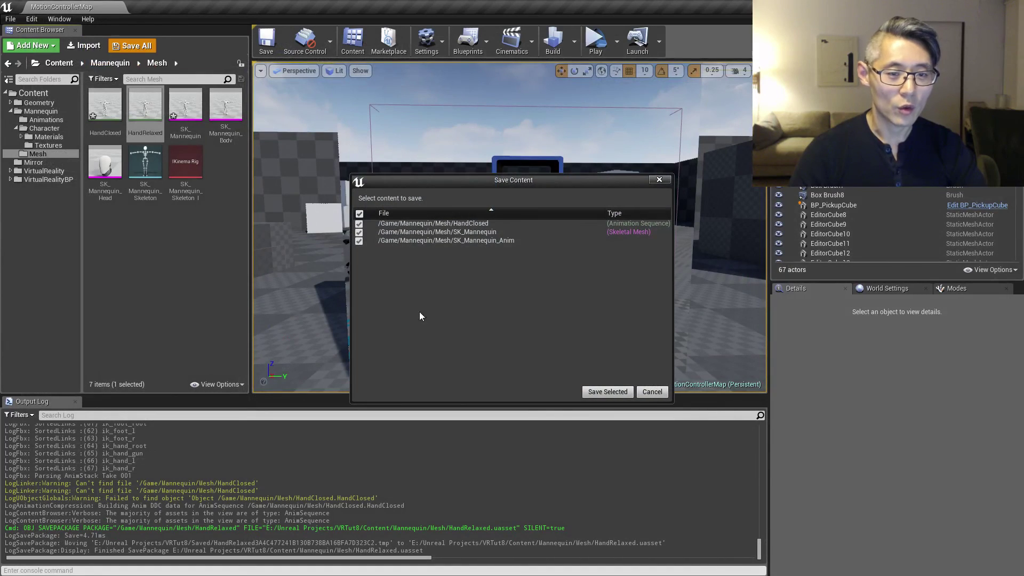
pyautogui.click(607, 392)
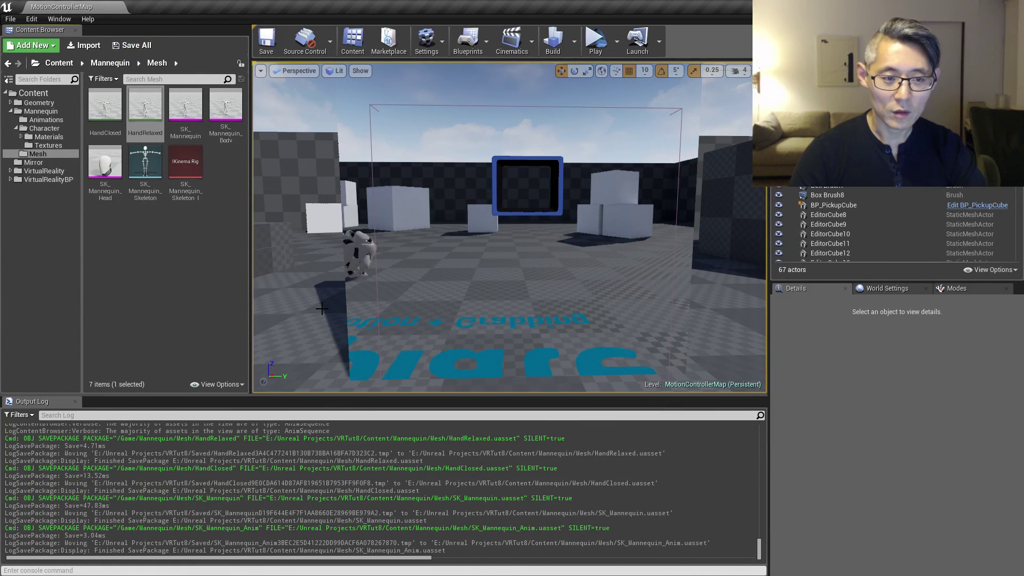